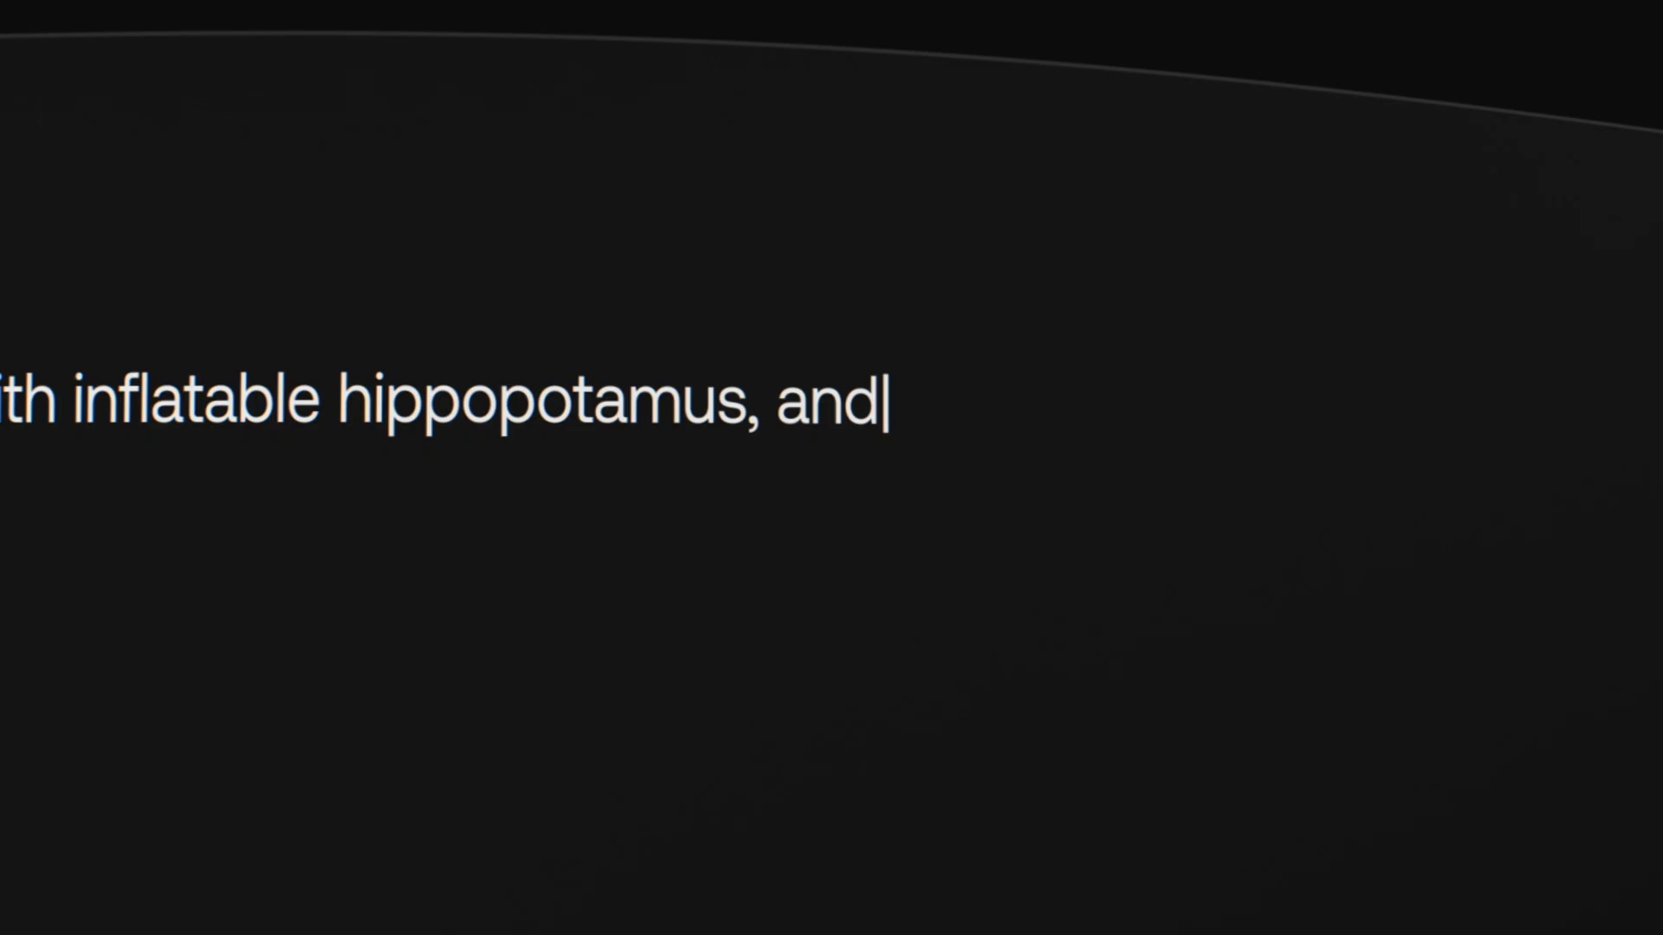
# Step: Finish typing the scene prompt text, then bring up Artlist's free account sign-up form
pyautogui.write('bigger depth')
pyautogui.press('BackSpace')
pyautogui.press('BackSpace')
pyautogui.press('BackSpace')
pyautogui.press('BackSpace')
pyautogui.press('BackSpace')
pyautogui.press('BackSpace')
pyautogui.press('BackSpace')
pyautogui.press('BackSpace')
pyautogui.press('BackSpace')
pyautogui.press('BackSpace')
pyautogui.press('BackSpace')
pyautogui.press('BackSpace')
pyautogui.press('BackSpace')
pyautogui.press('BackSpace')
pyautogui.write('d in space.')
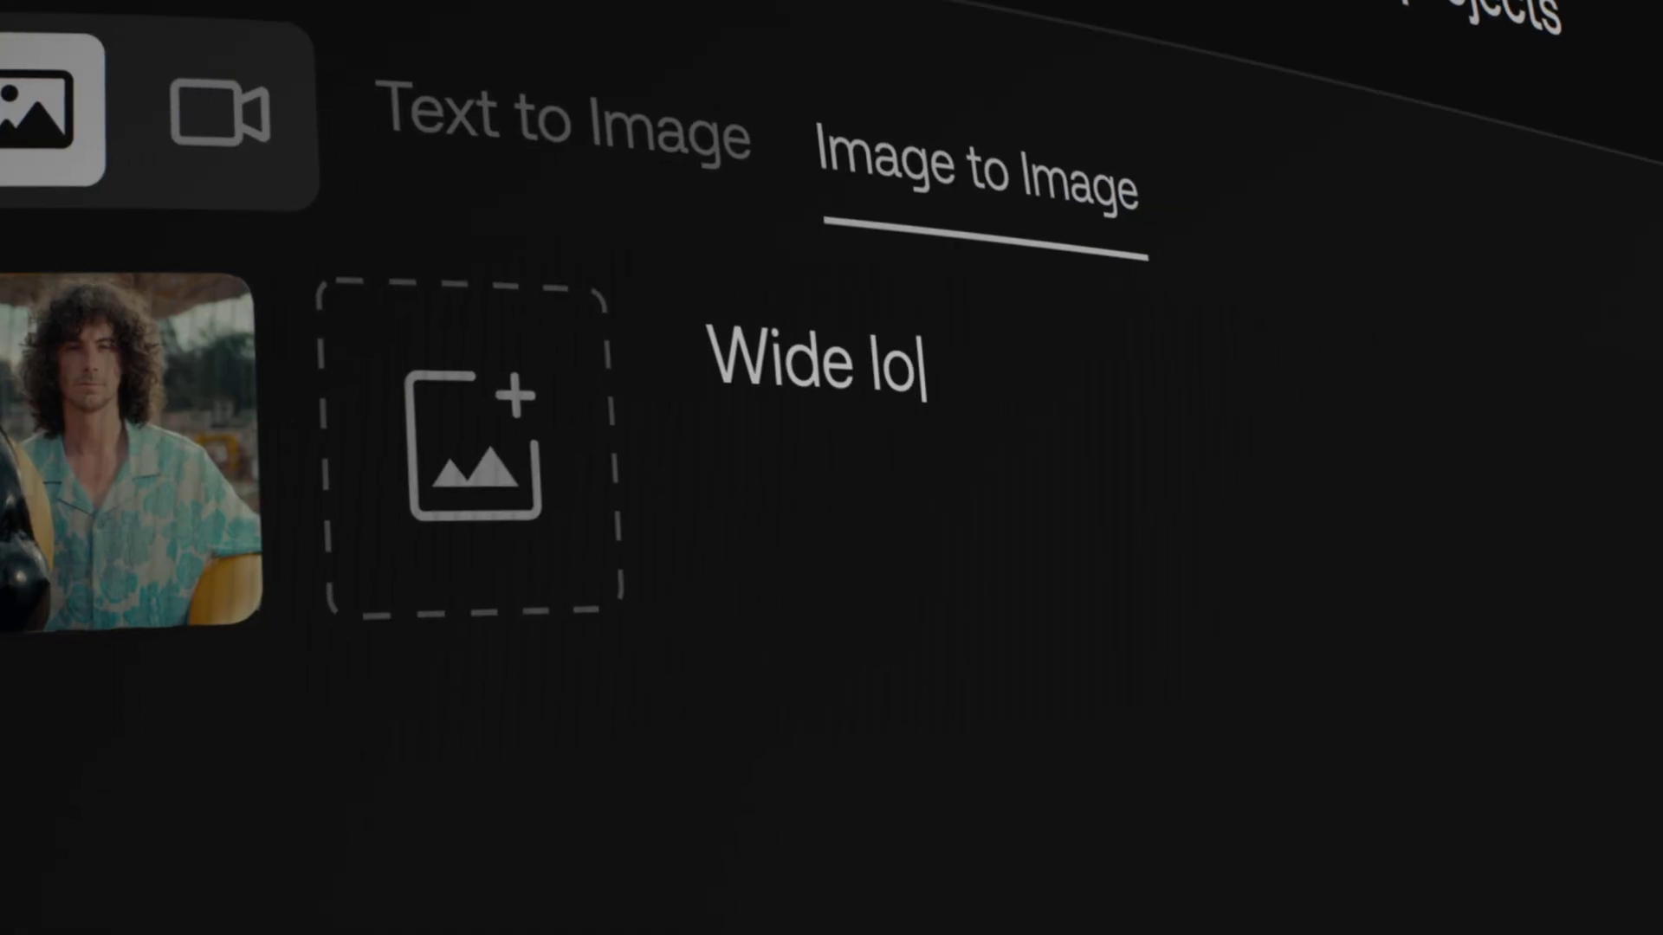
pyautogui.write('w angle shot')
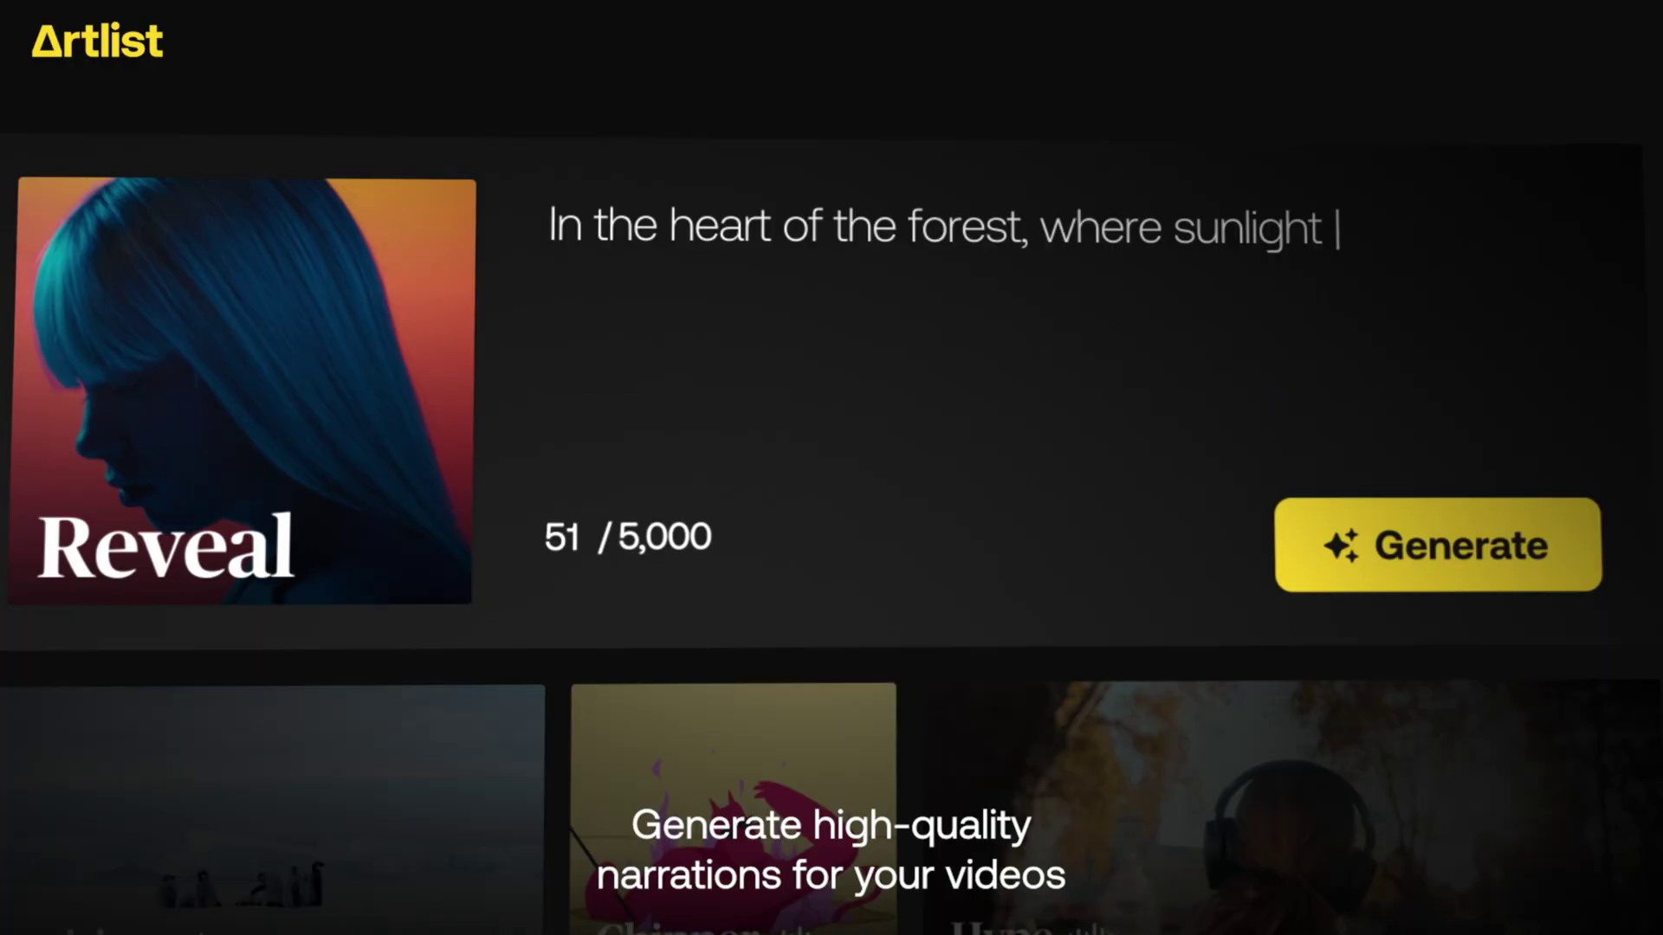
pyautogui.write('dances through leaves and whis')
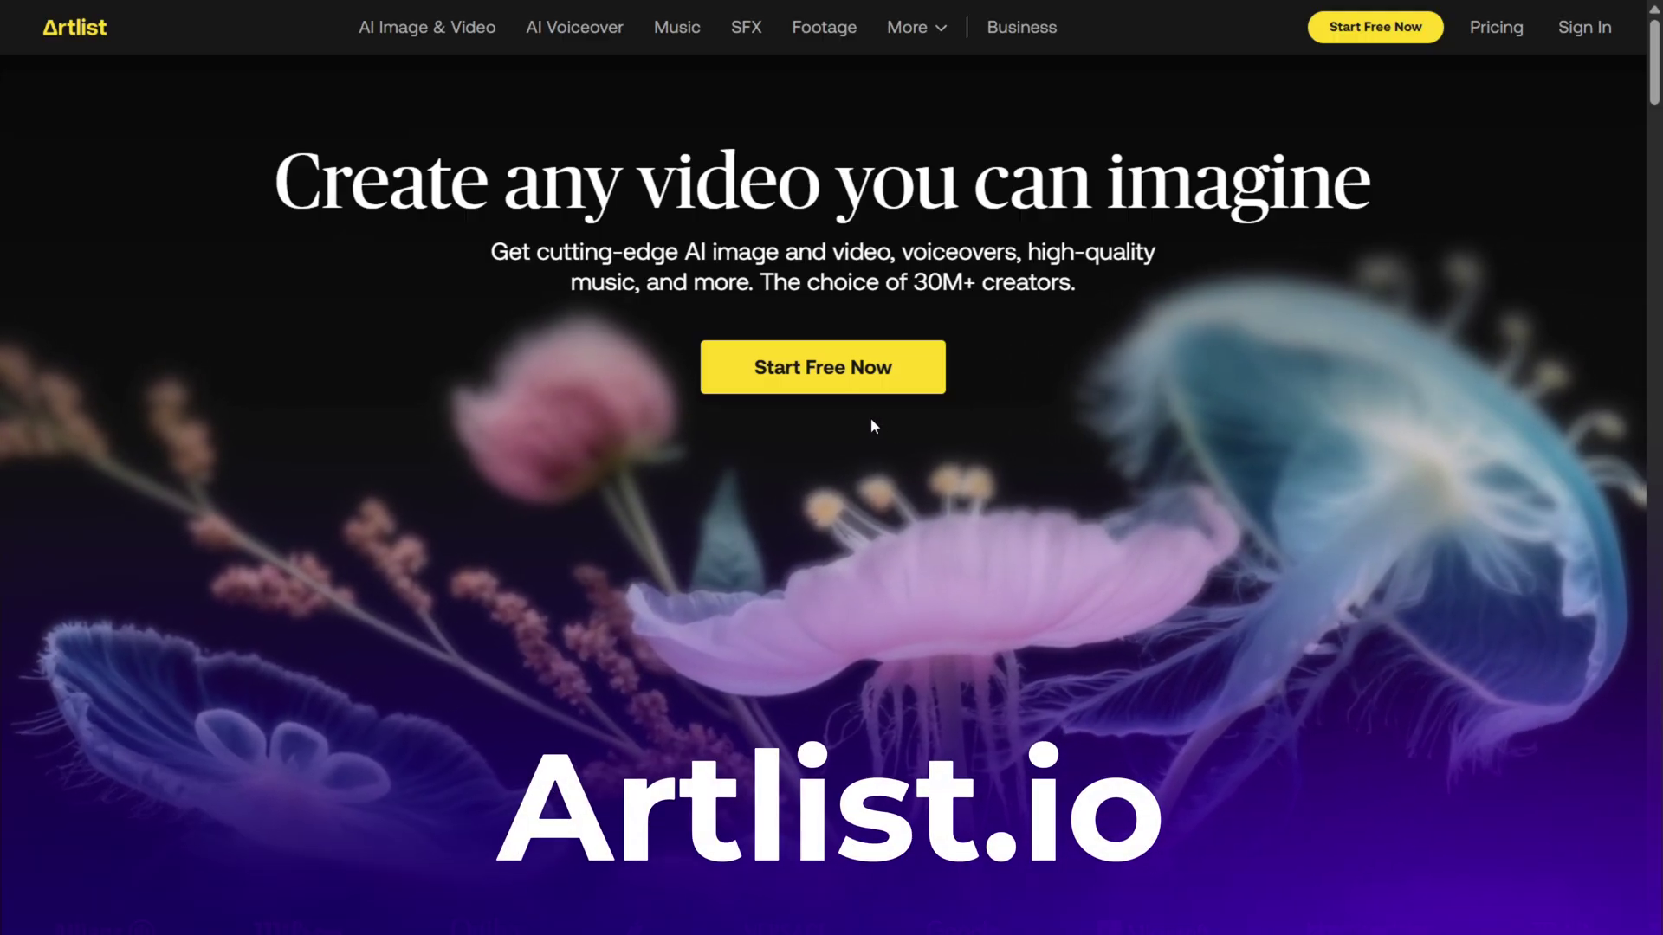
pyautogui.click(829, 377)
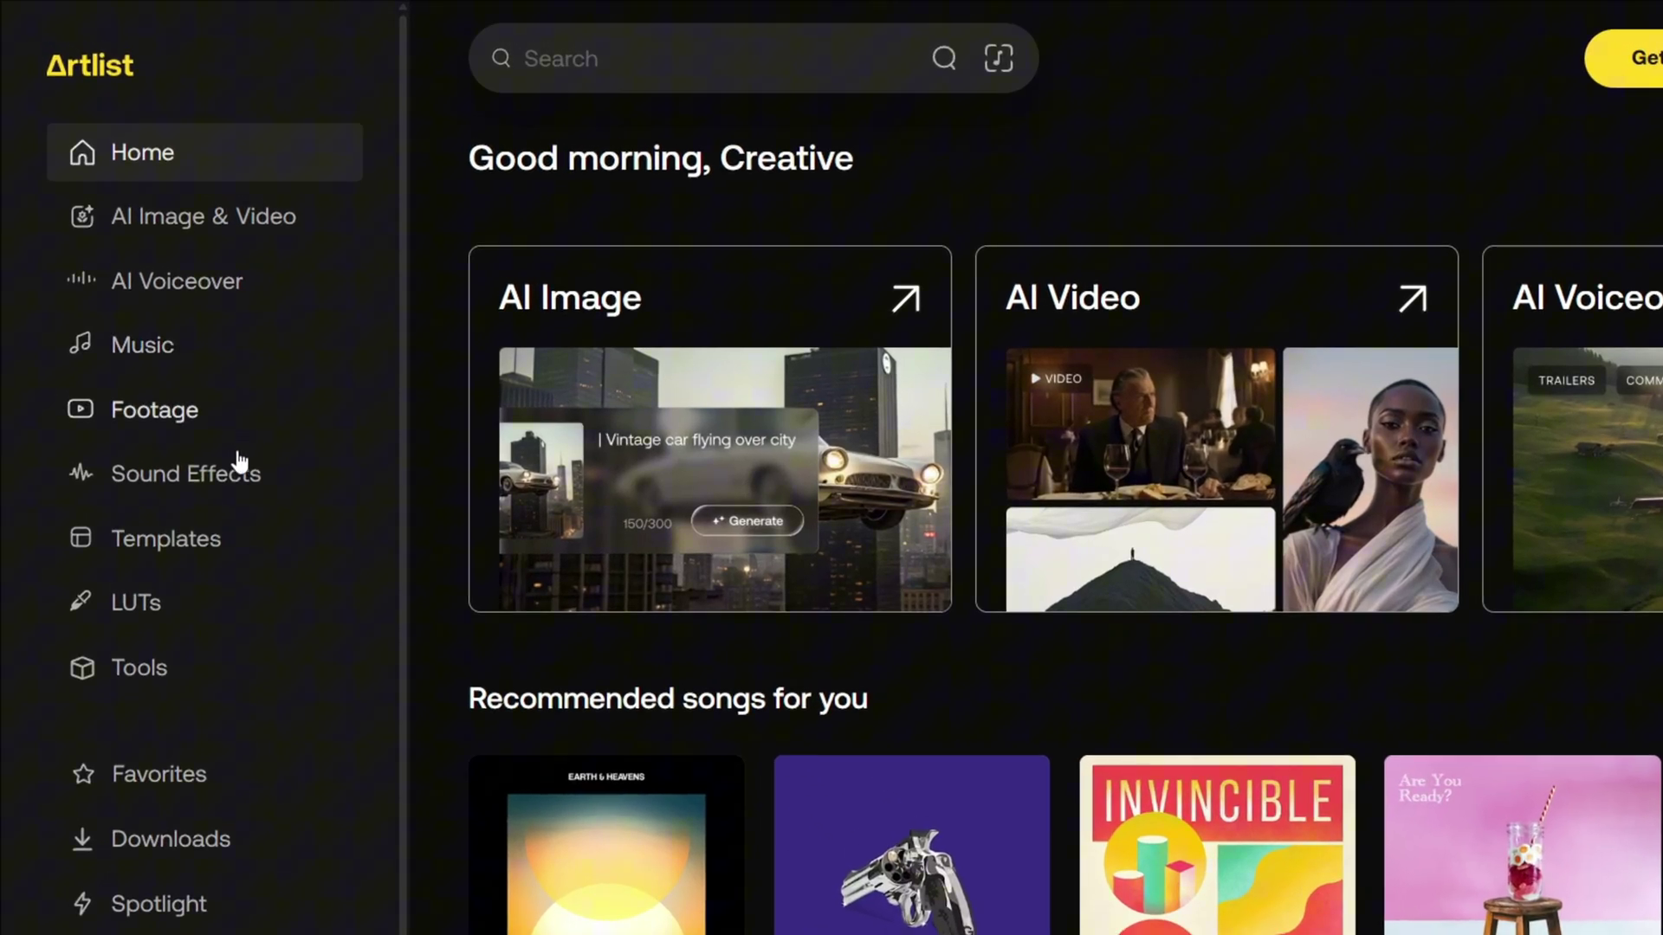
# Step: Open the AI Image & Video generator, browse the Image to Image models, then switch to Text to Video
pyautogui.moveTo(160, 490); pyautogui.dragTo(169, 513)
pyautogui.moveTo(208, 631); pyautogui.dragTo(204, 520)
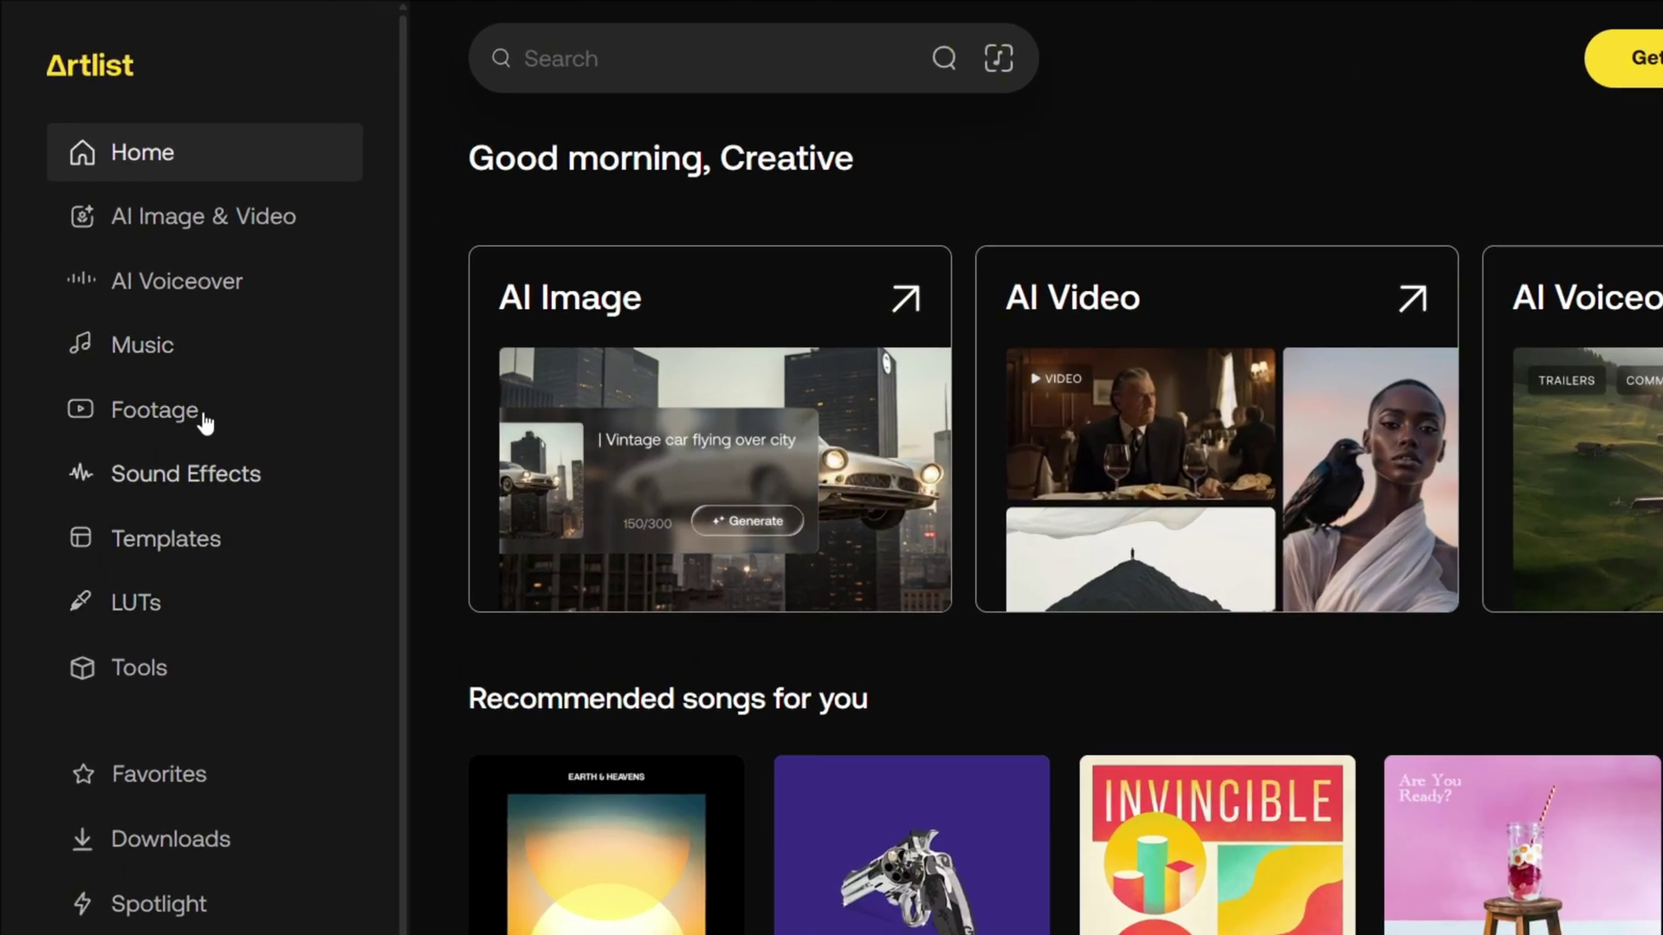
pyautogui.click(267, 227)
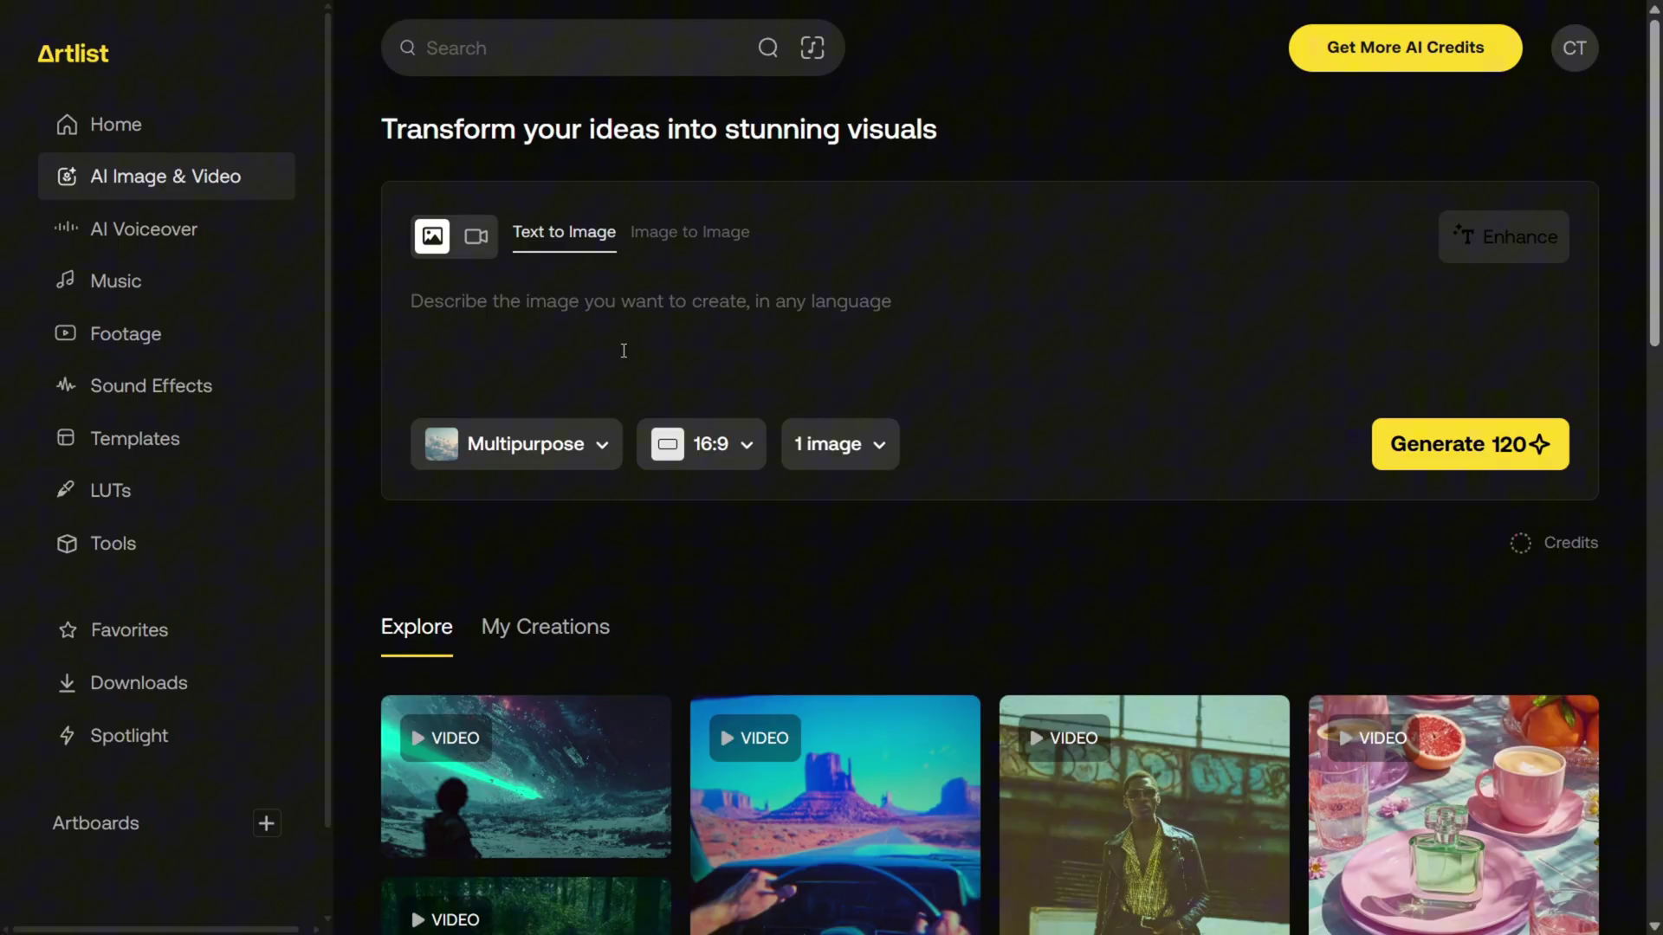
pyautogui.click(689, 235)
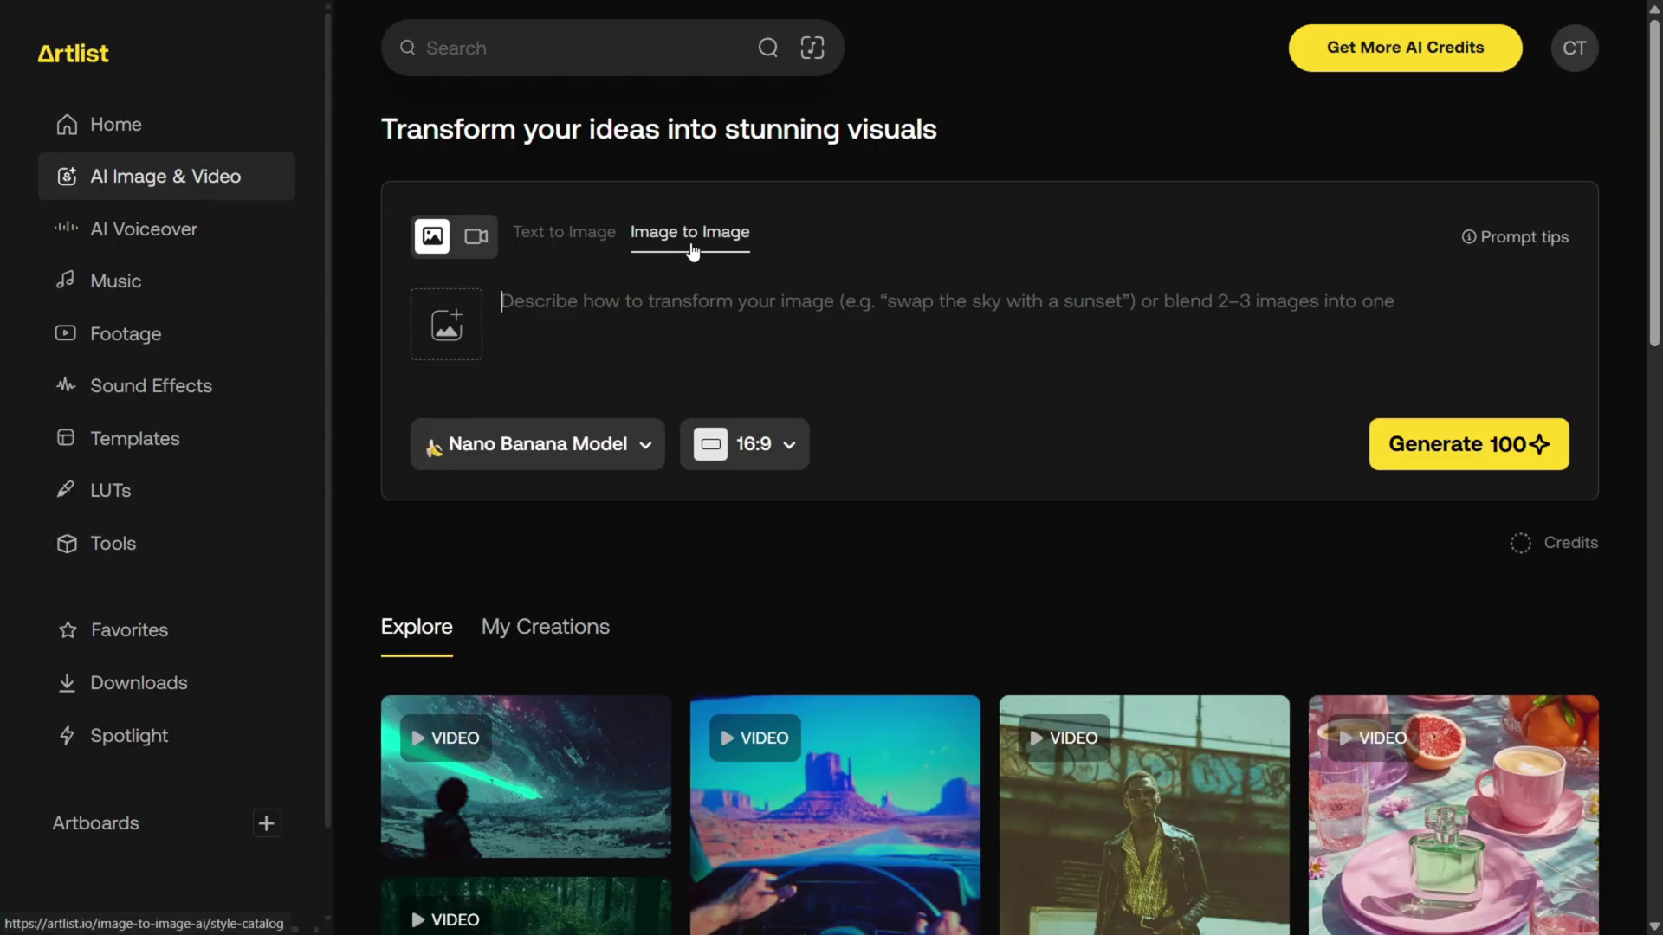
pyautogui.click(569, 451)
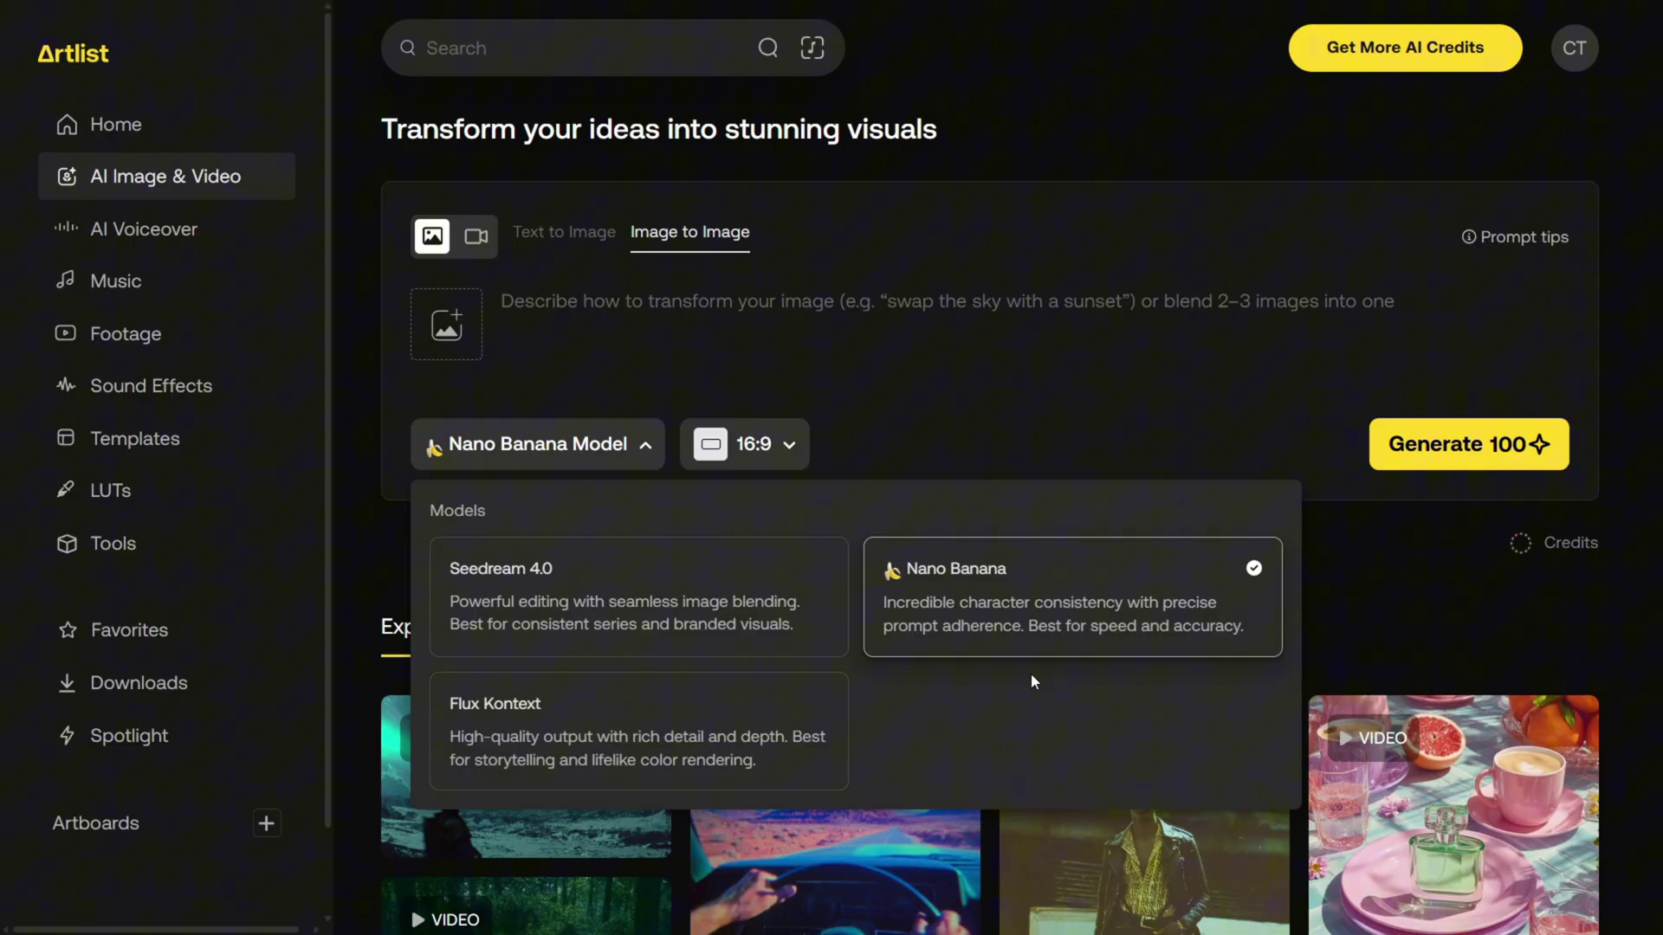
pyautogui.click(477, 236)
pyautogui.click(477, 236)
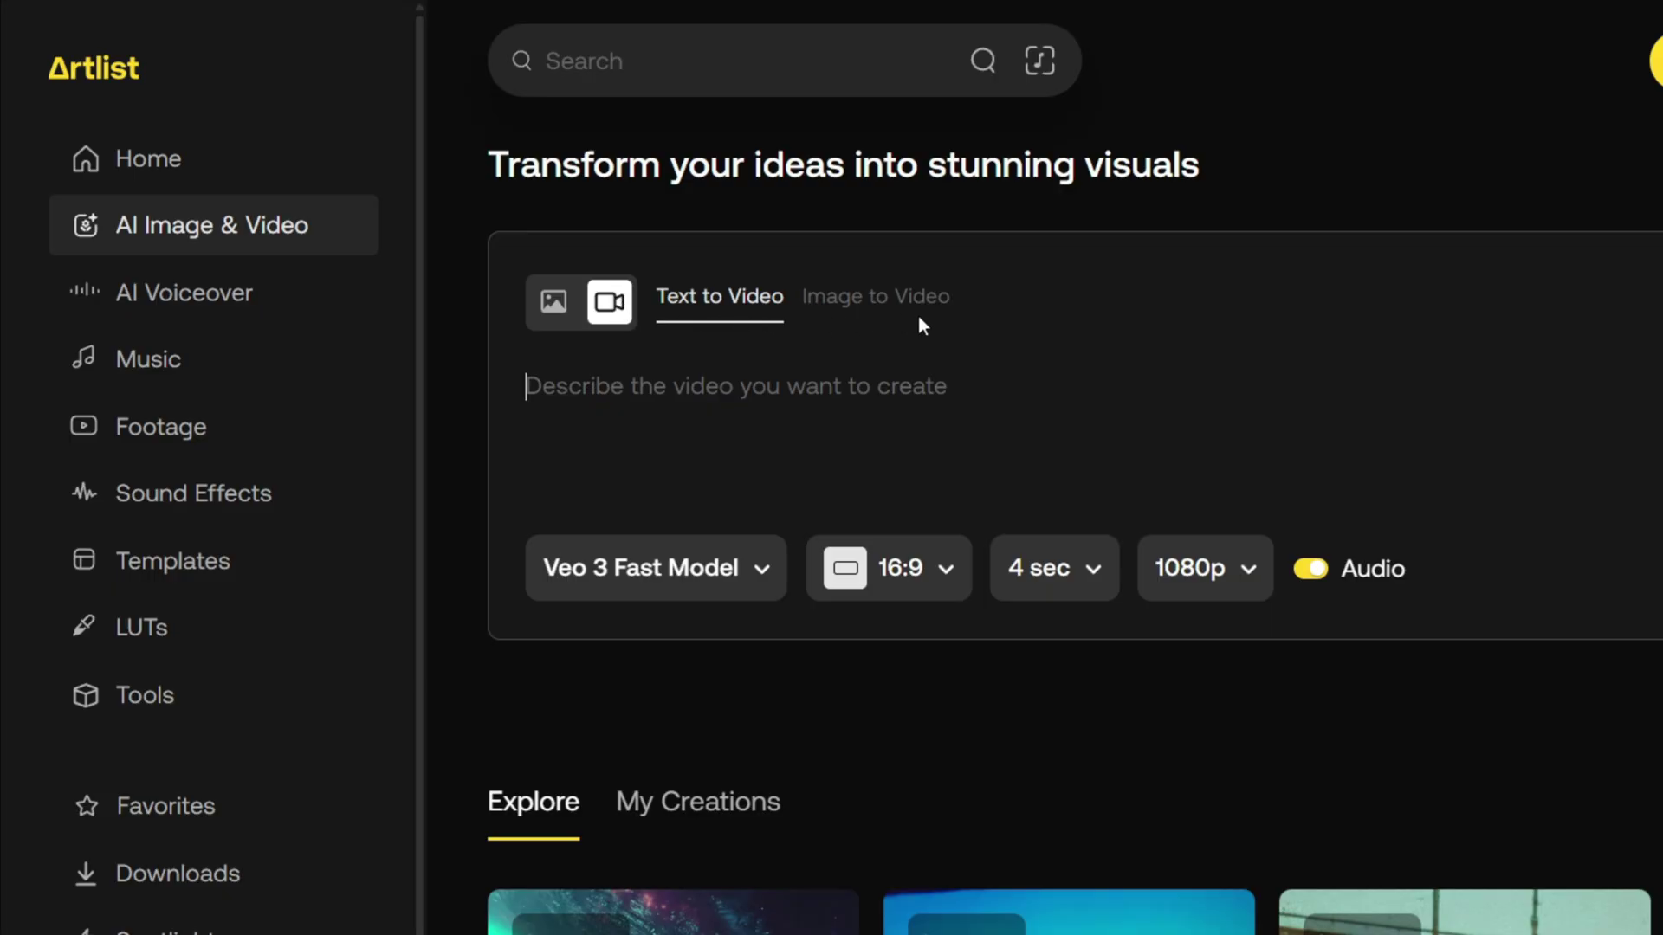
# Step: Switch to Image to Video, load the No Cap soda can image, and choose the Sora 2 model
pyautogui.click(753, 567)
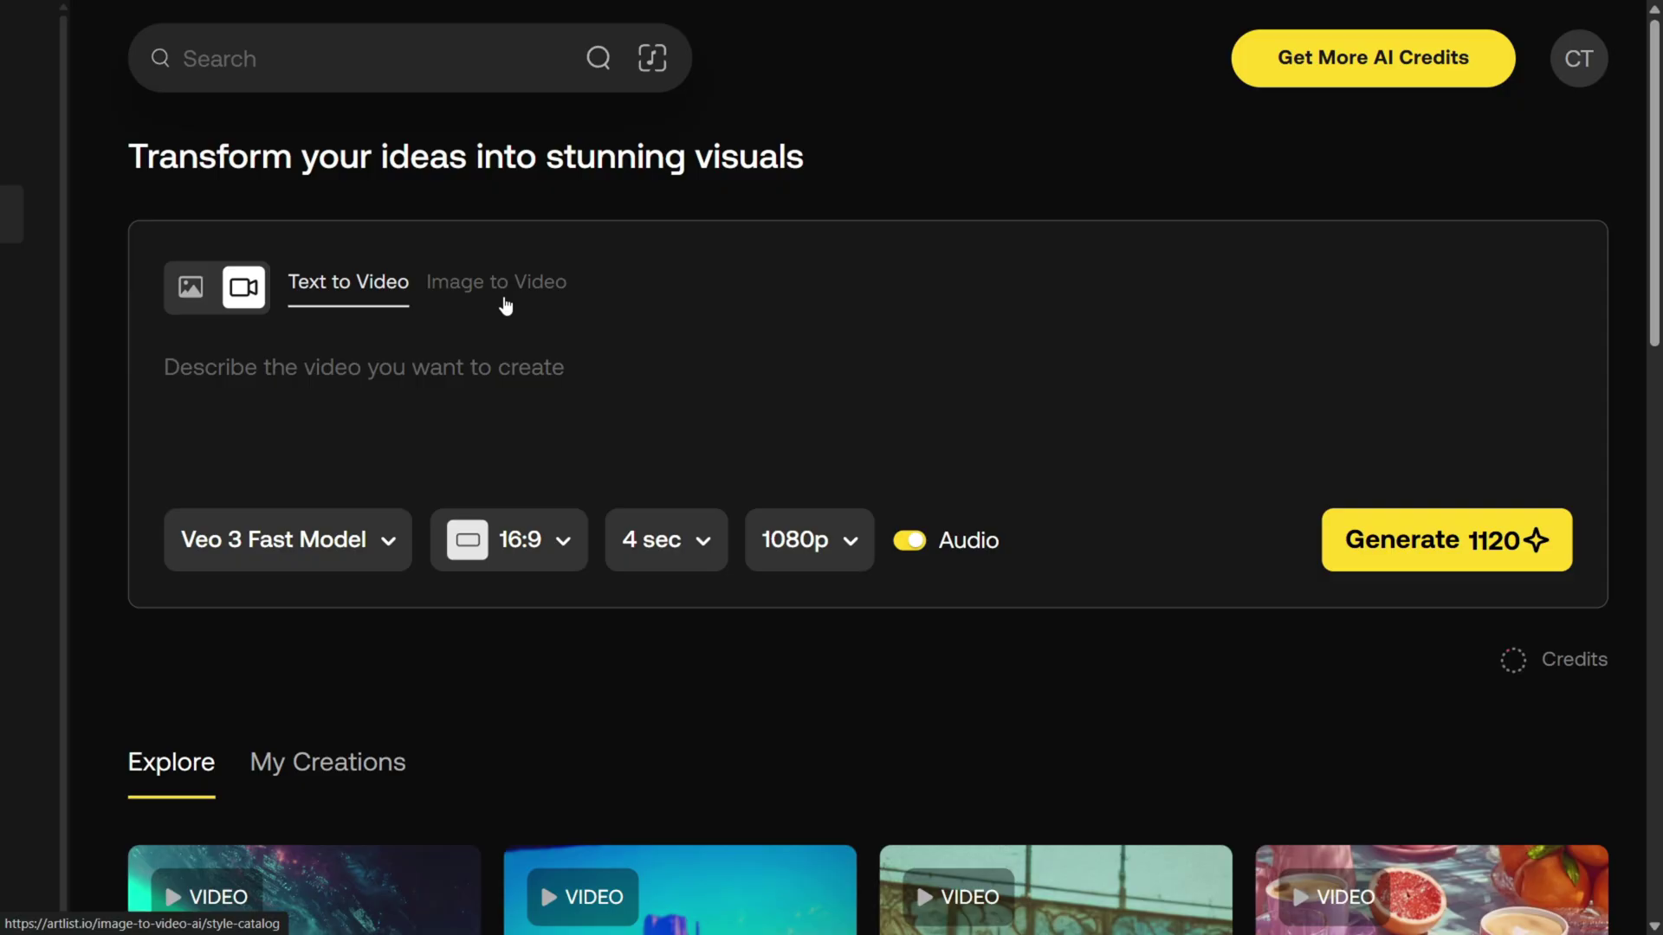
pyautogui.click(506, 286)
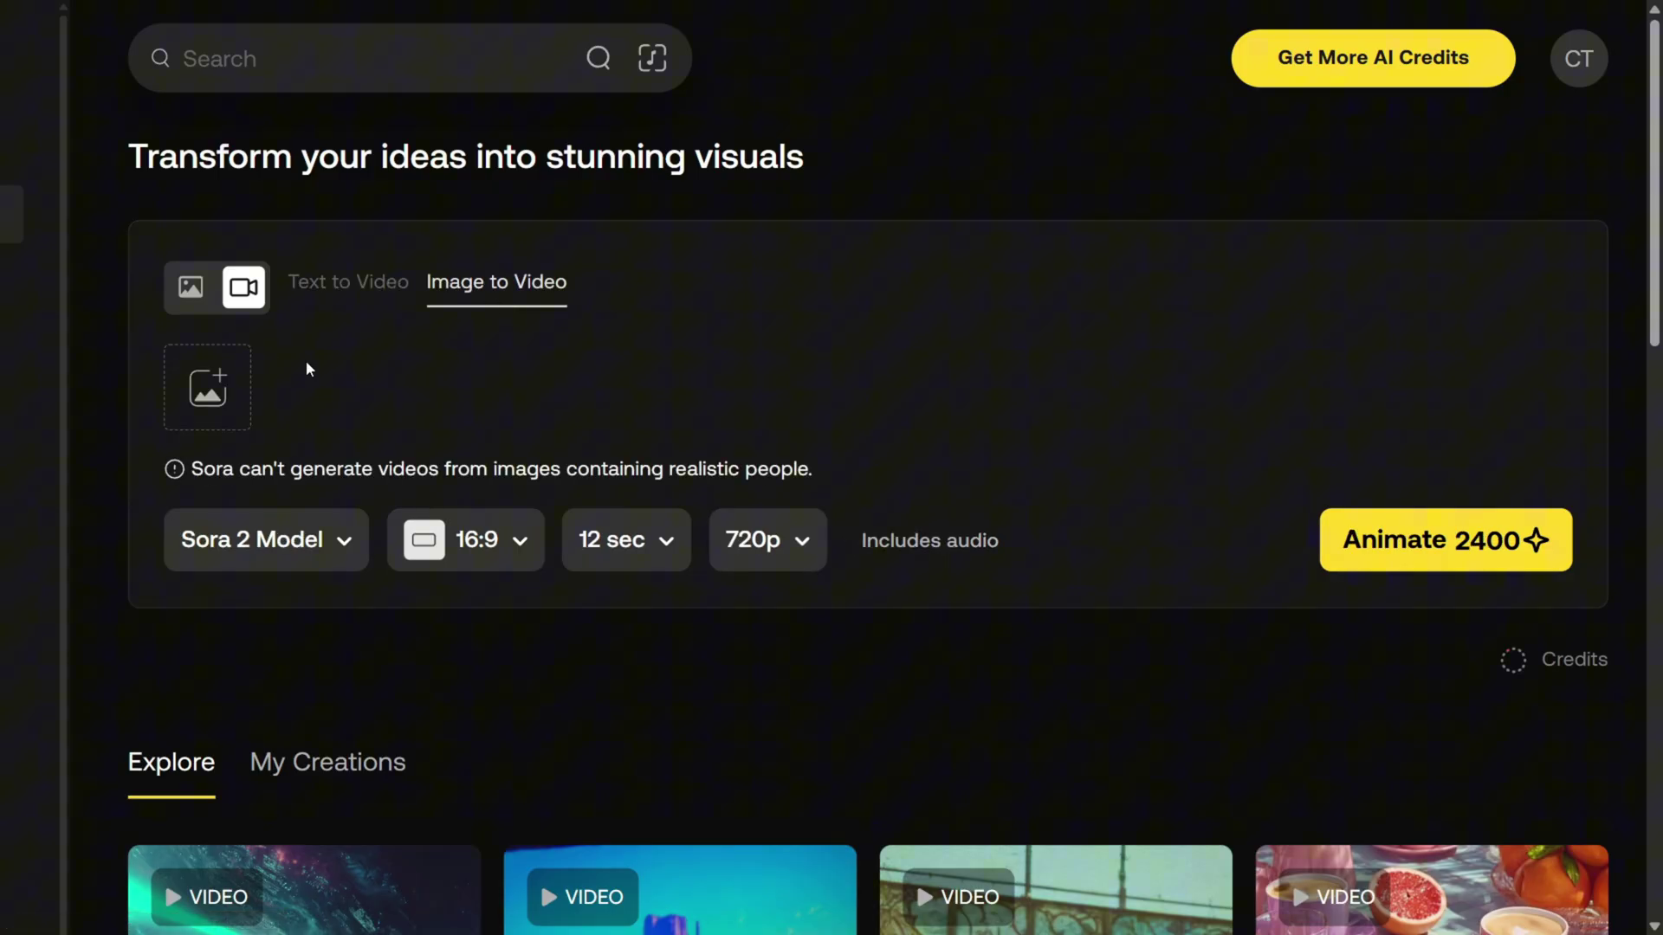
pyautogui.click(212, 386)
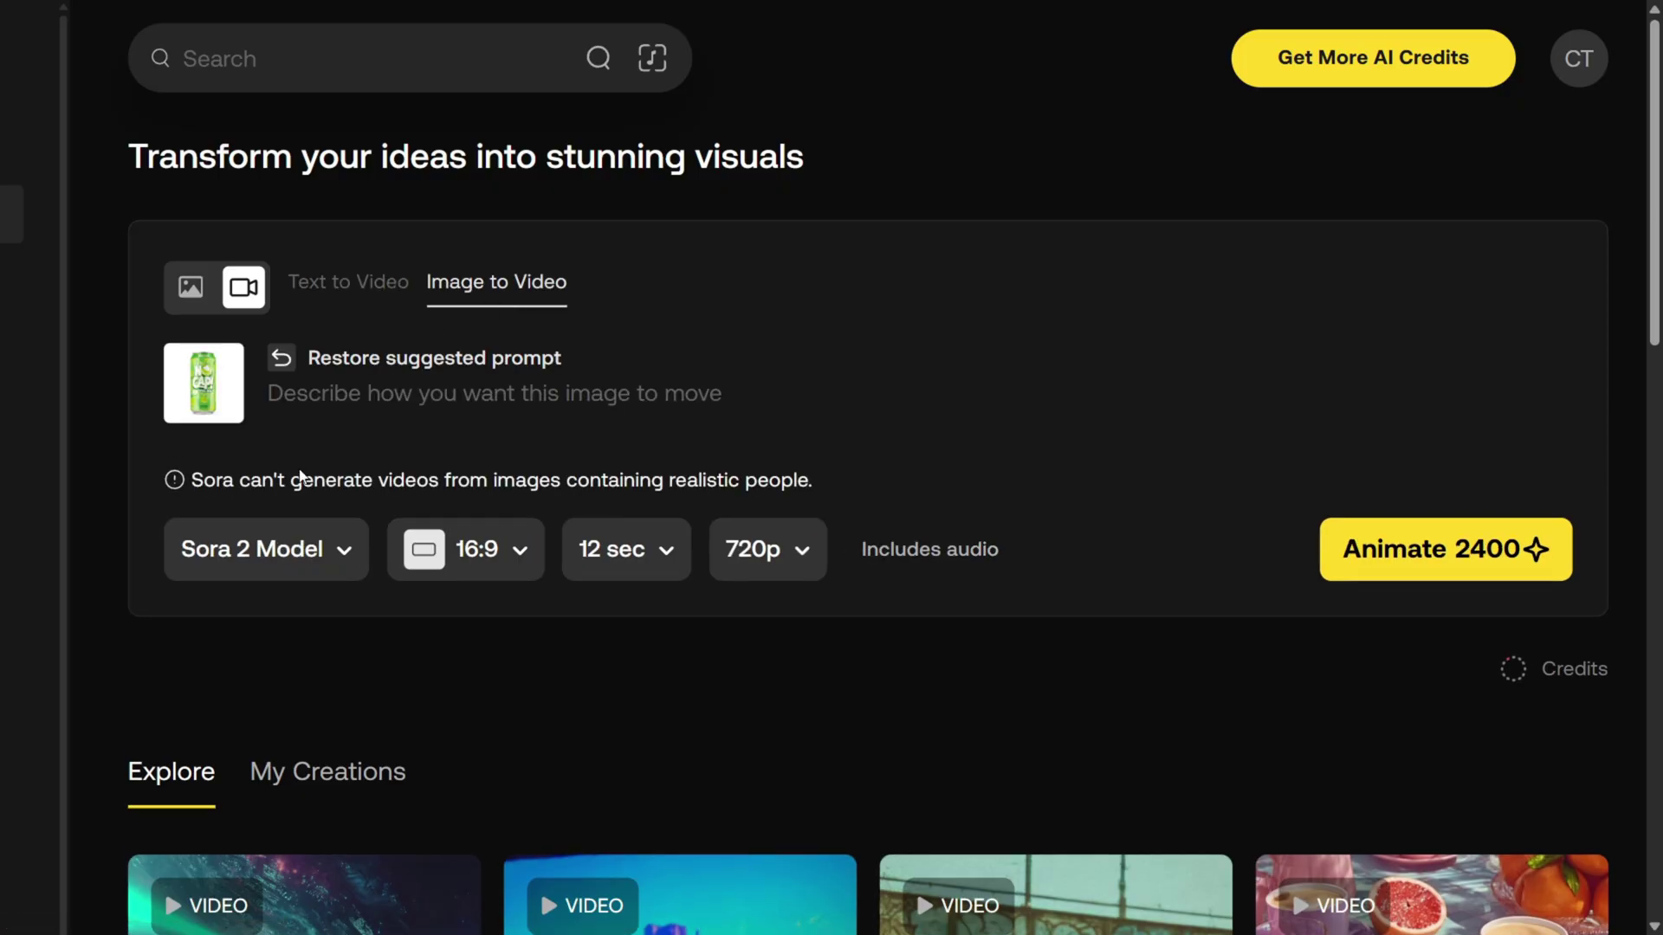
pyautogui.click(341, 549)
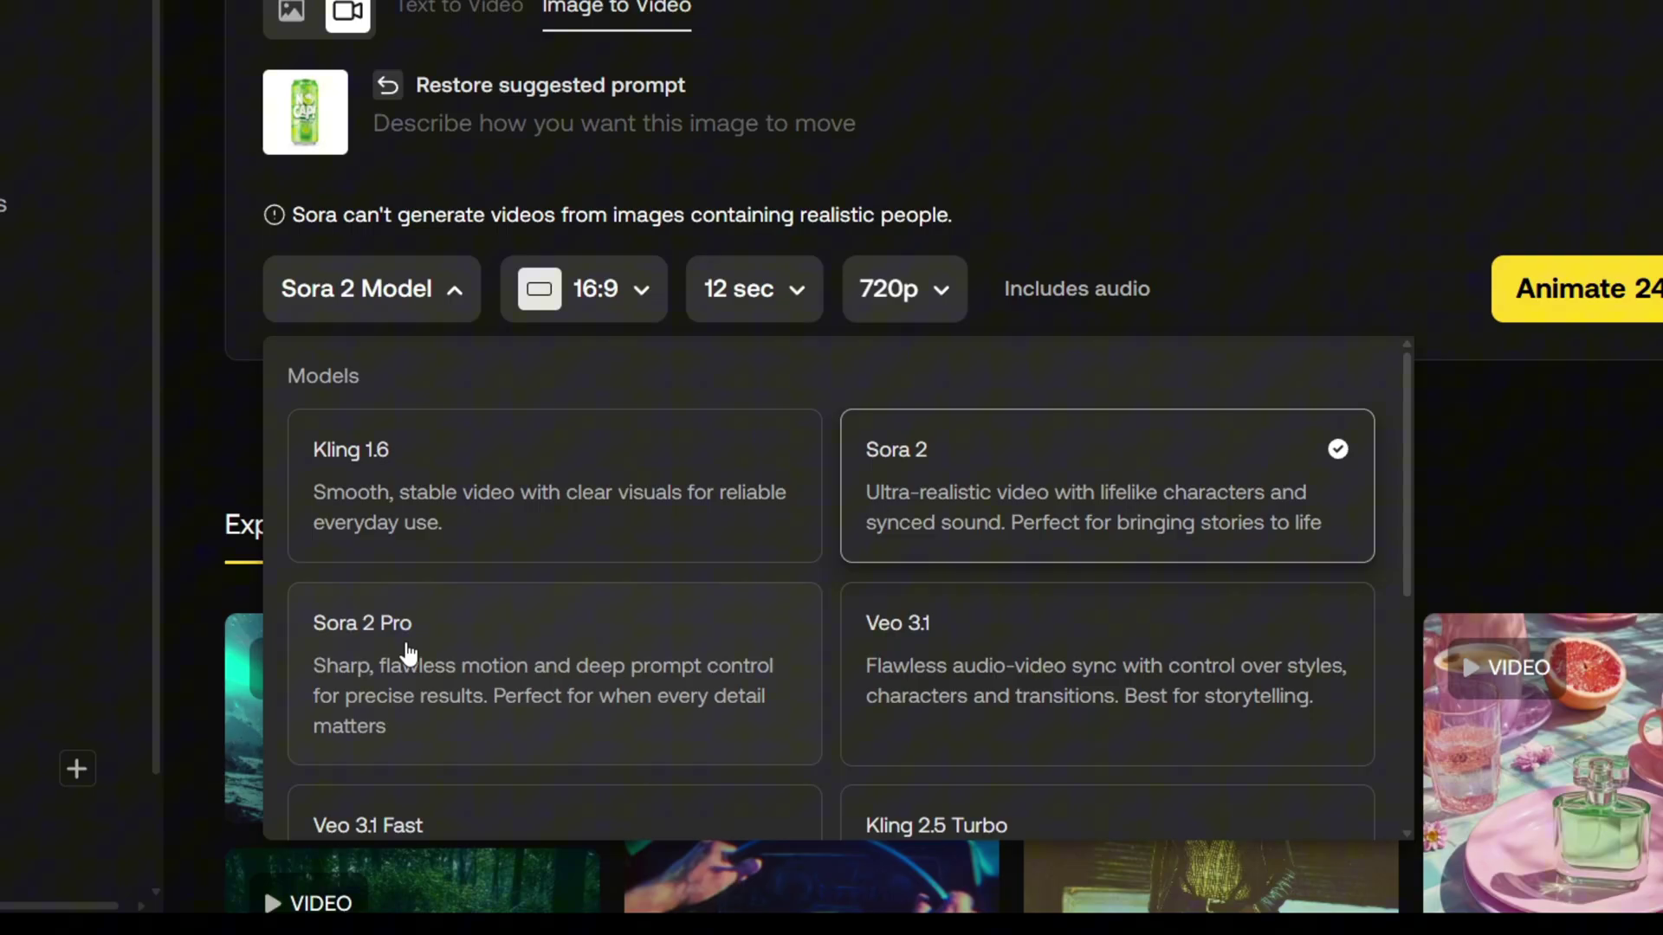
pyautogui.click(413, 654)
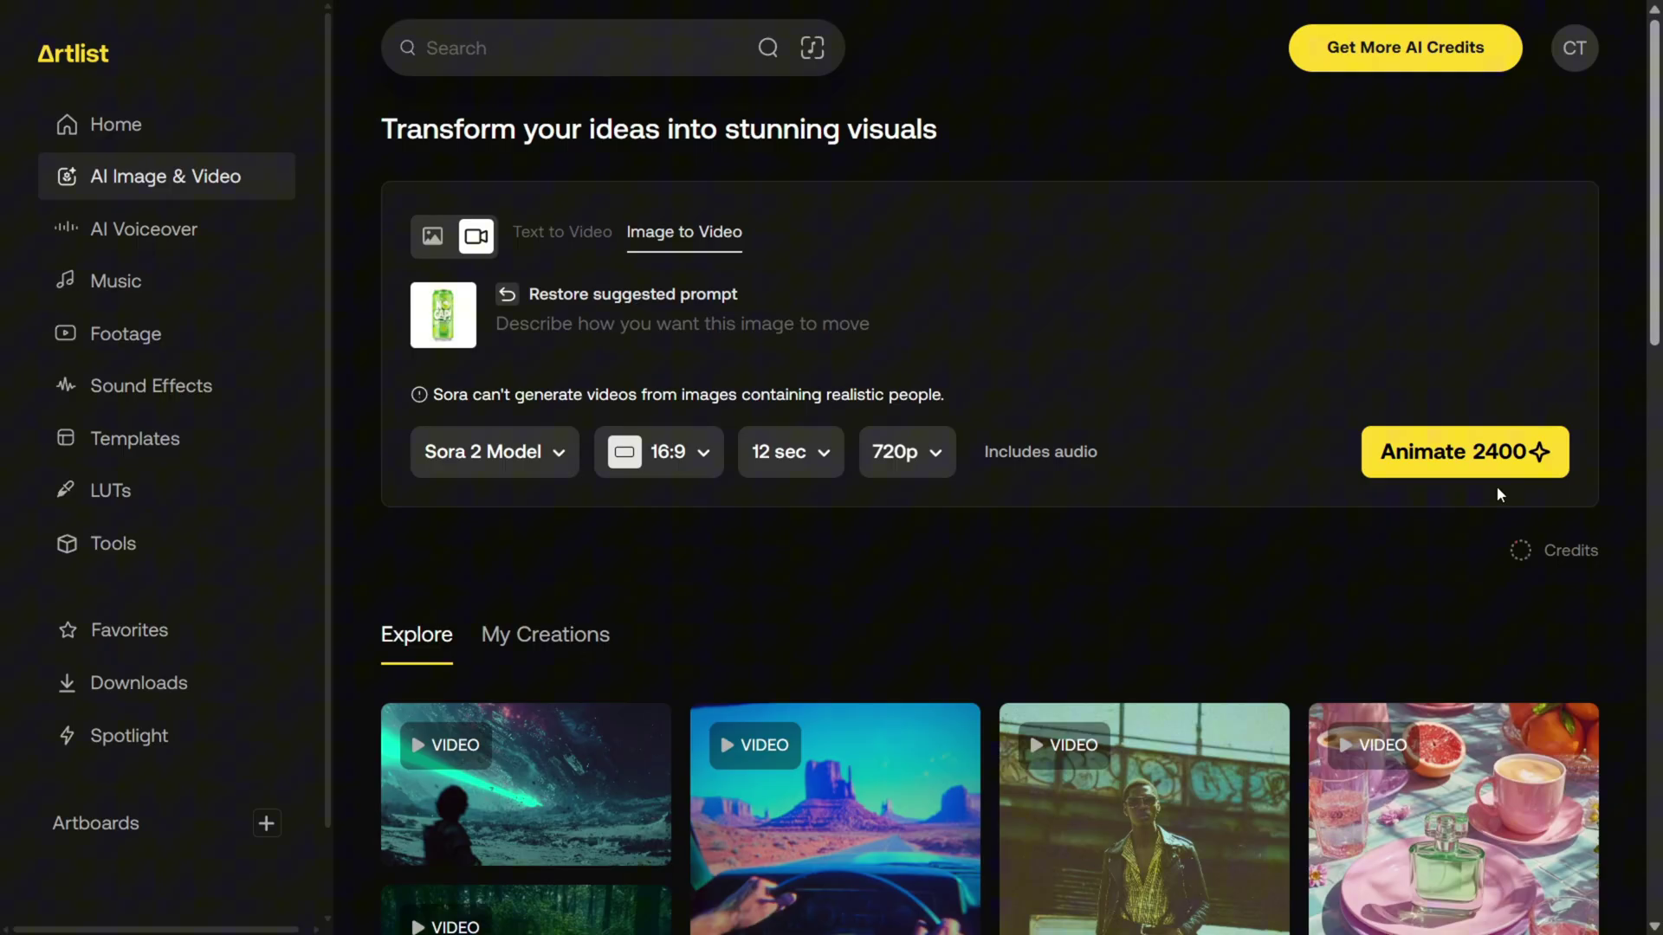
# Step: Select the first line of the prompt in the Prompt document
pyautogui.hotkey('alt', 'Tab')
pyautogui.moveTo(545, 291); pyautogui.dragTo(1052, 298)
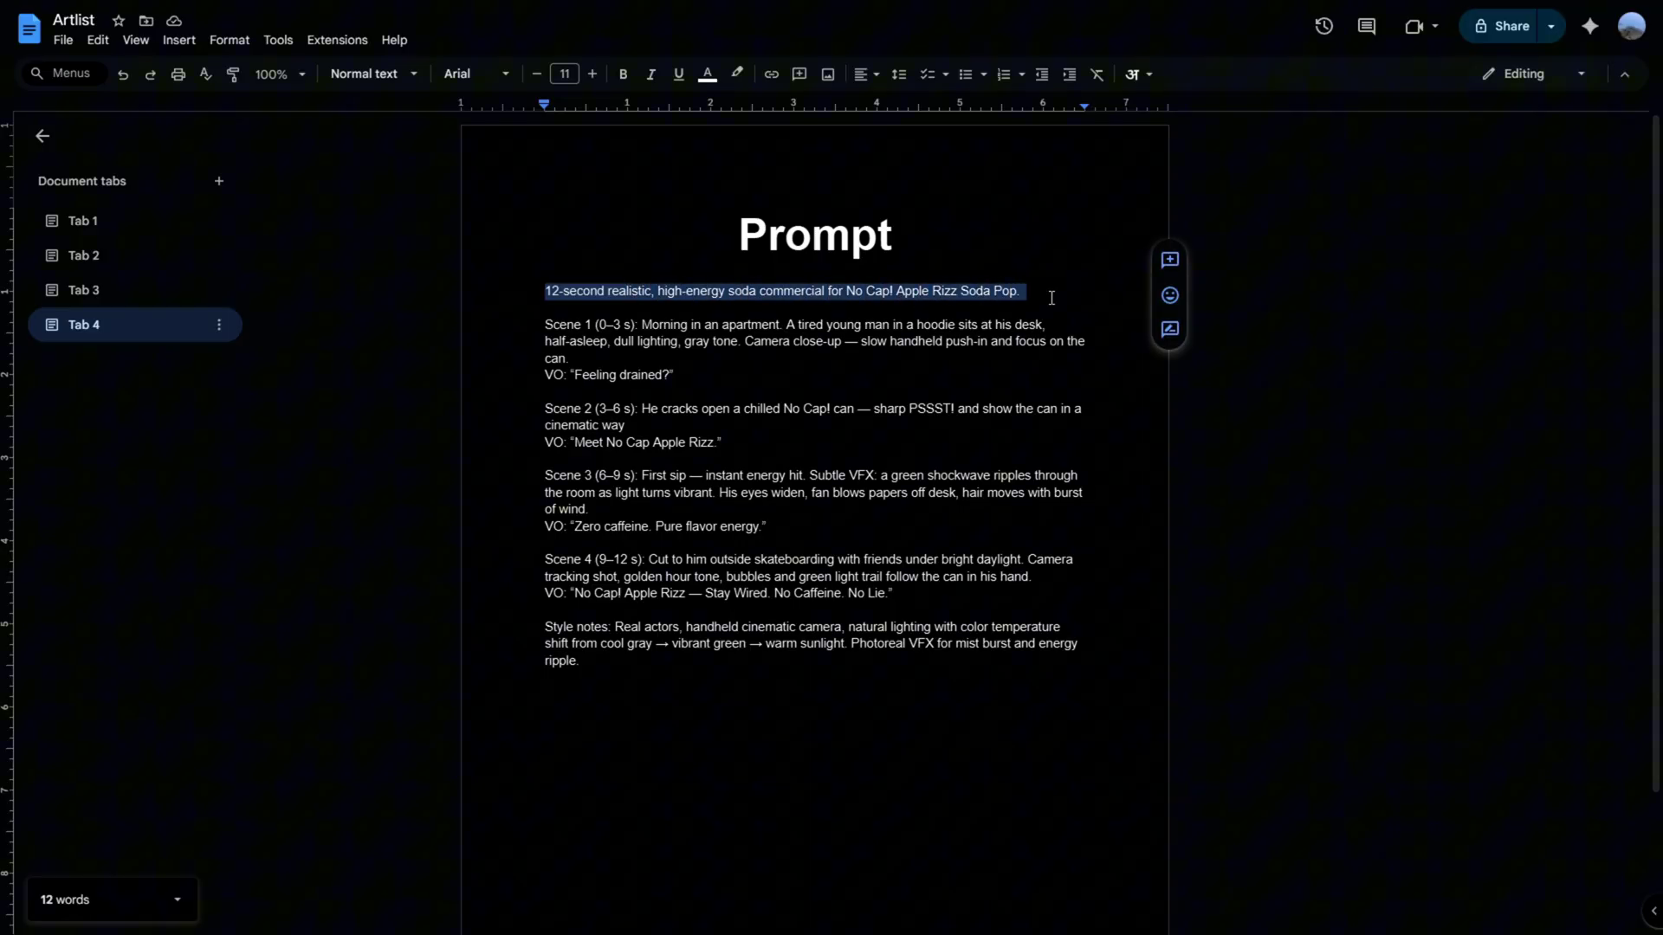
pyautogui.hotkey('alt', 'Tab')
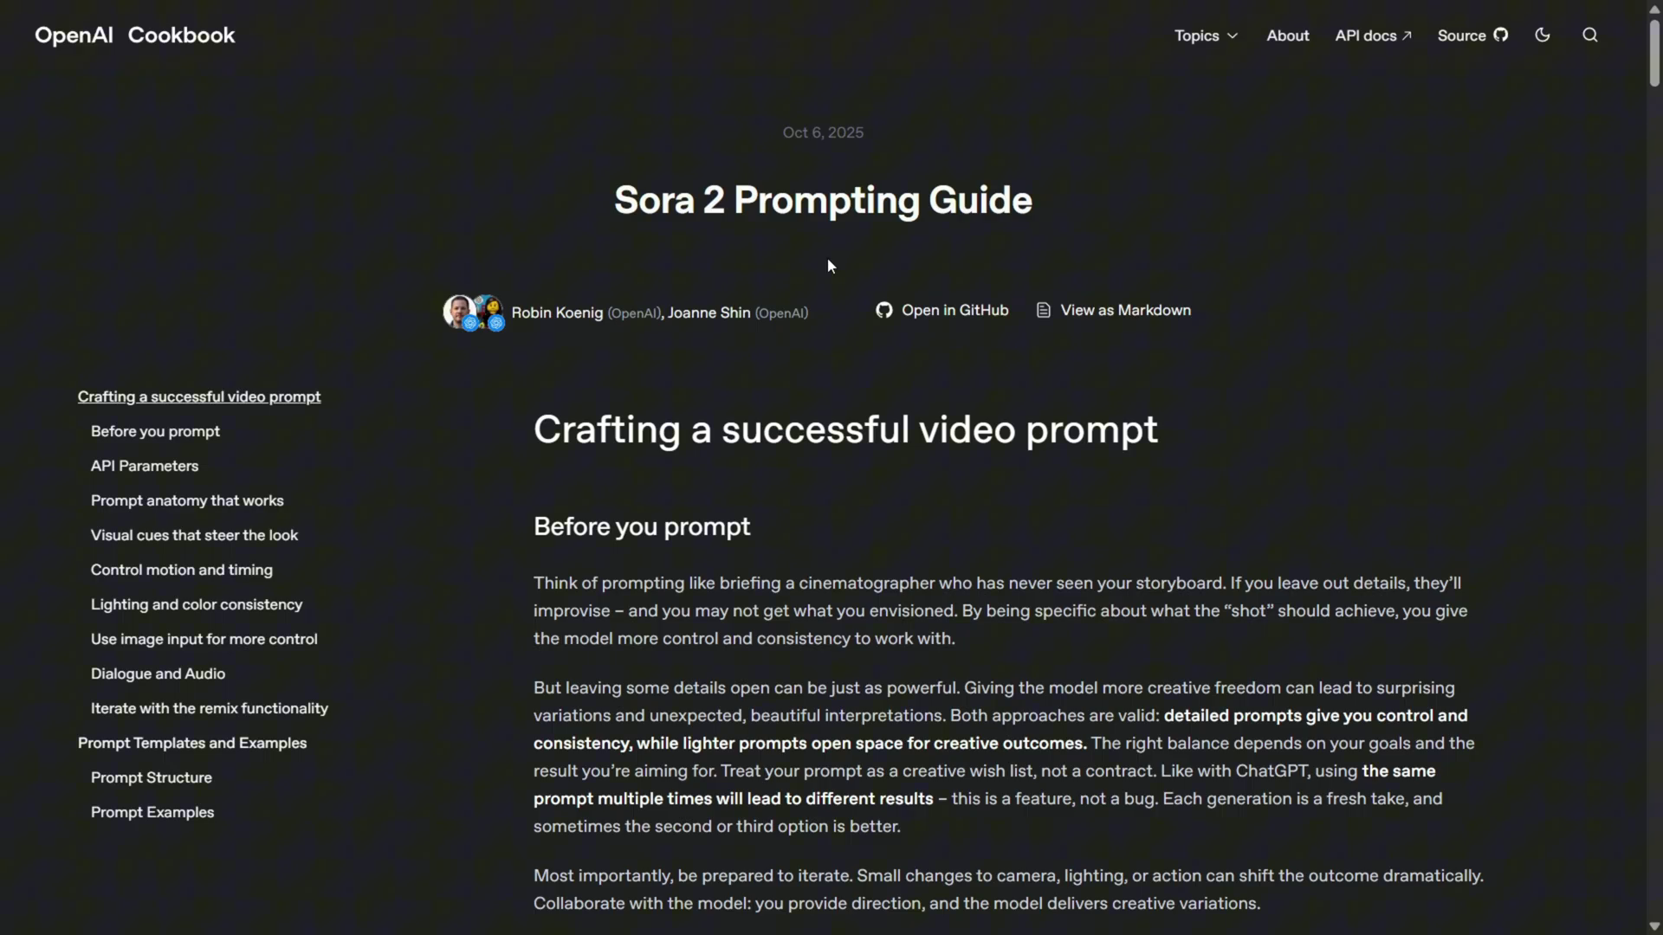
# Step: Read the guide's opening, highlighting the title and the sentences on being specific and leaving details open
pyautogui.moveTo(616, 208); pyautogui.dragTo(1056, 217)
pyautogui.click(1061, 212)
pyautogui.scroll(-3, 1063, 215)
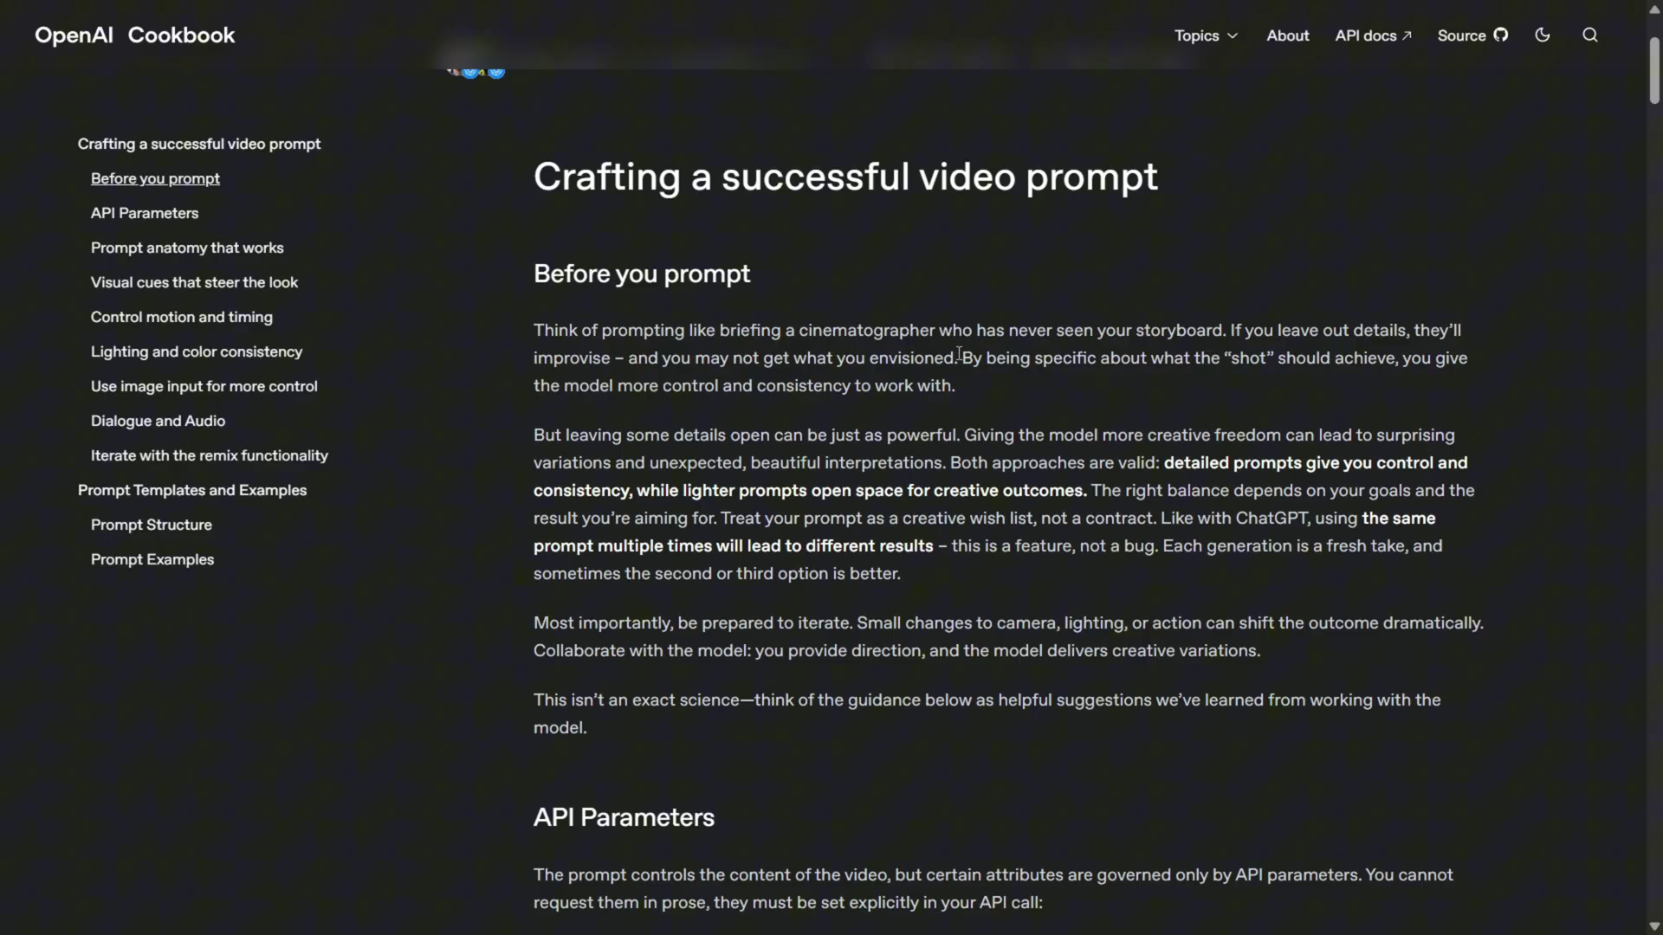
pyautogui.moveTo(961, 354); pyautogui.dragTo(1472, 396)
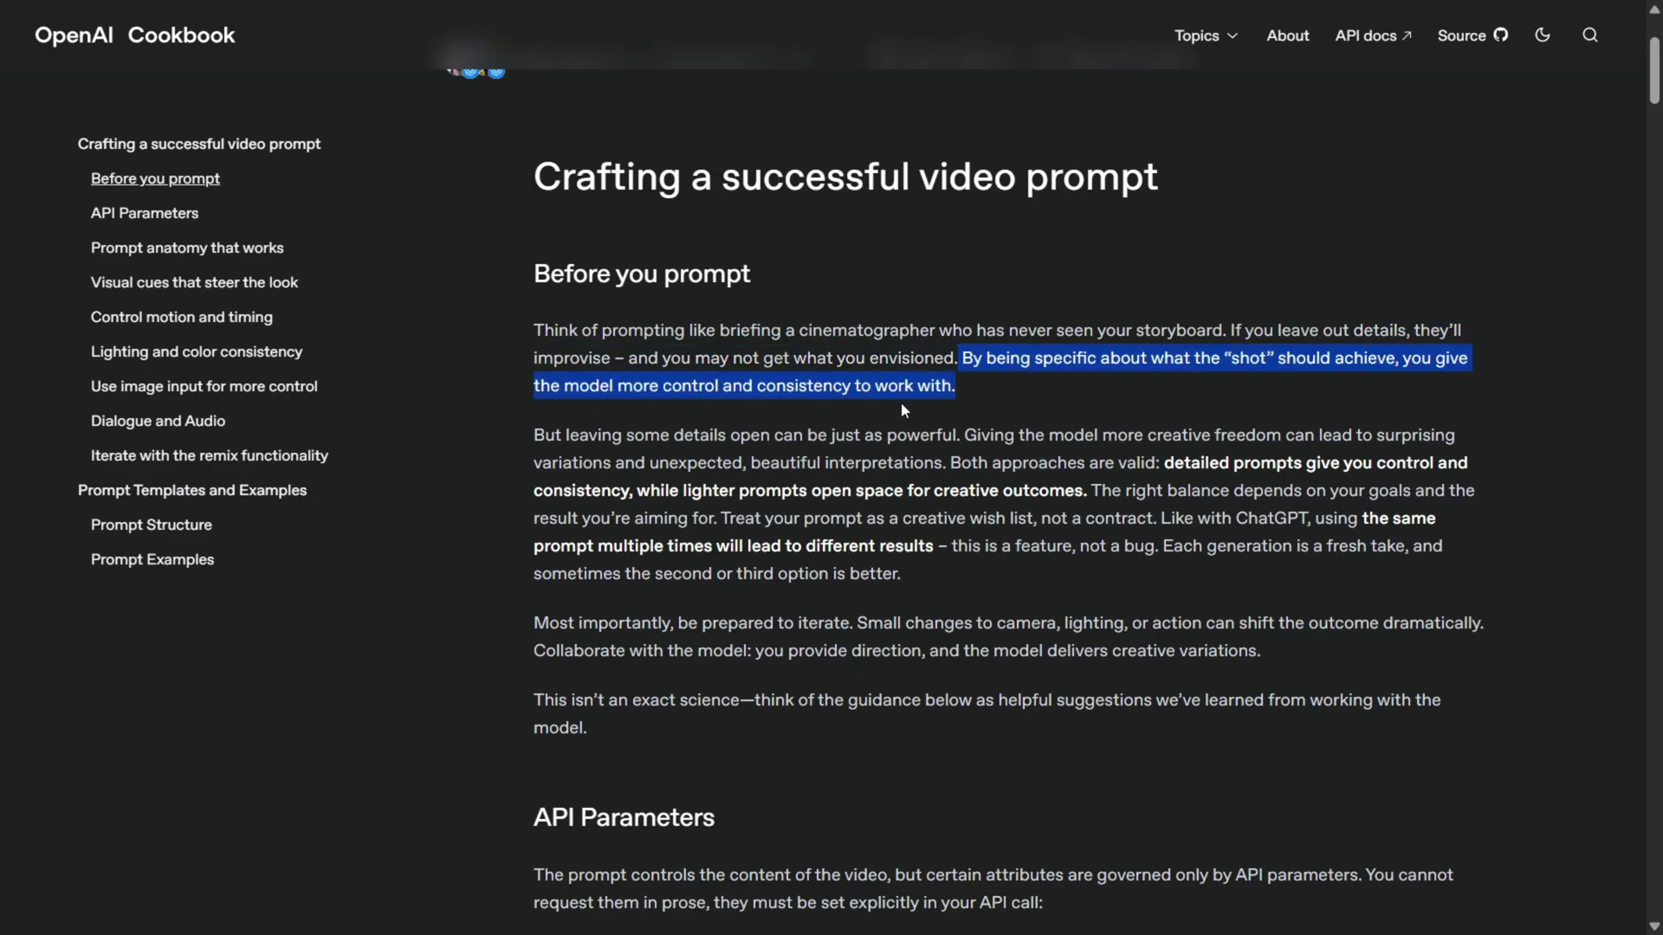
pyautogui.click(530, 439)
pyautogui.moveTo(530, 436); pyautogui.dragTo(744, 466)
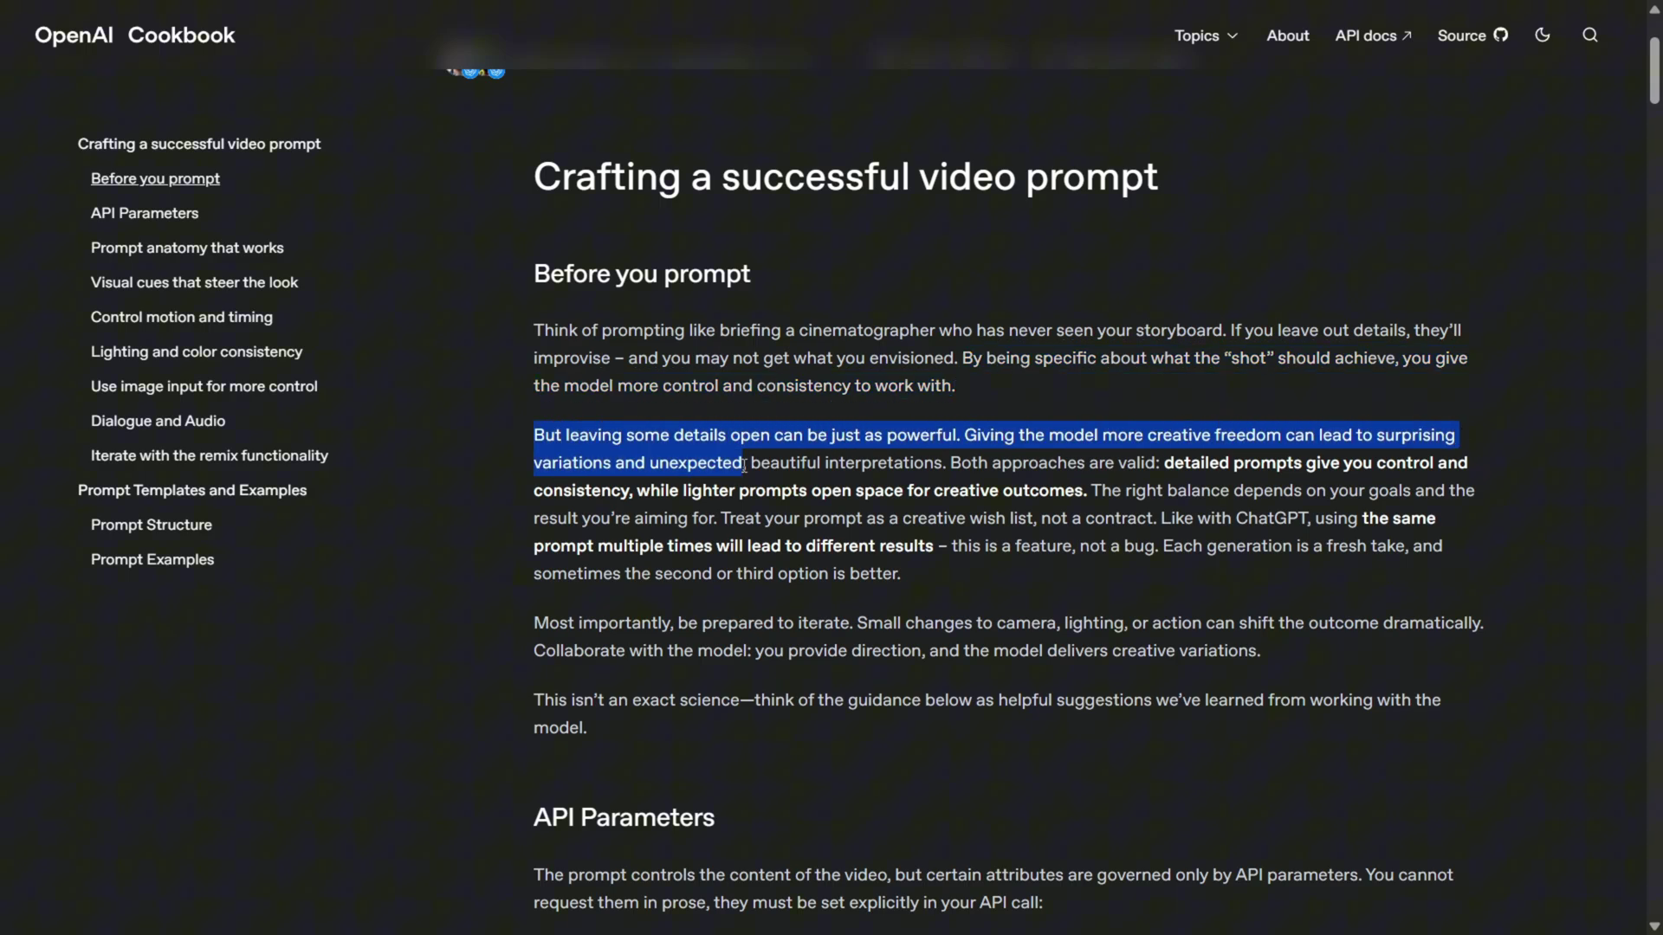
pyautogui.scroll(-20, 744, 468)
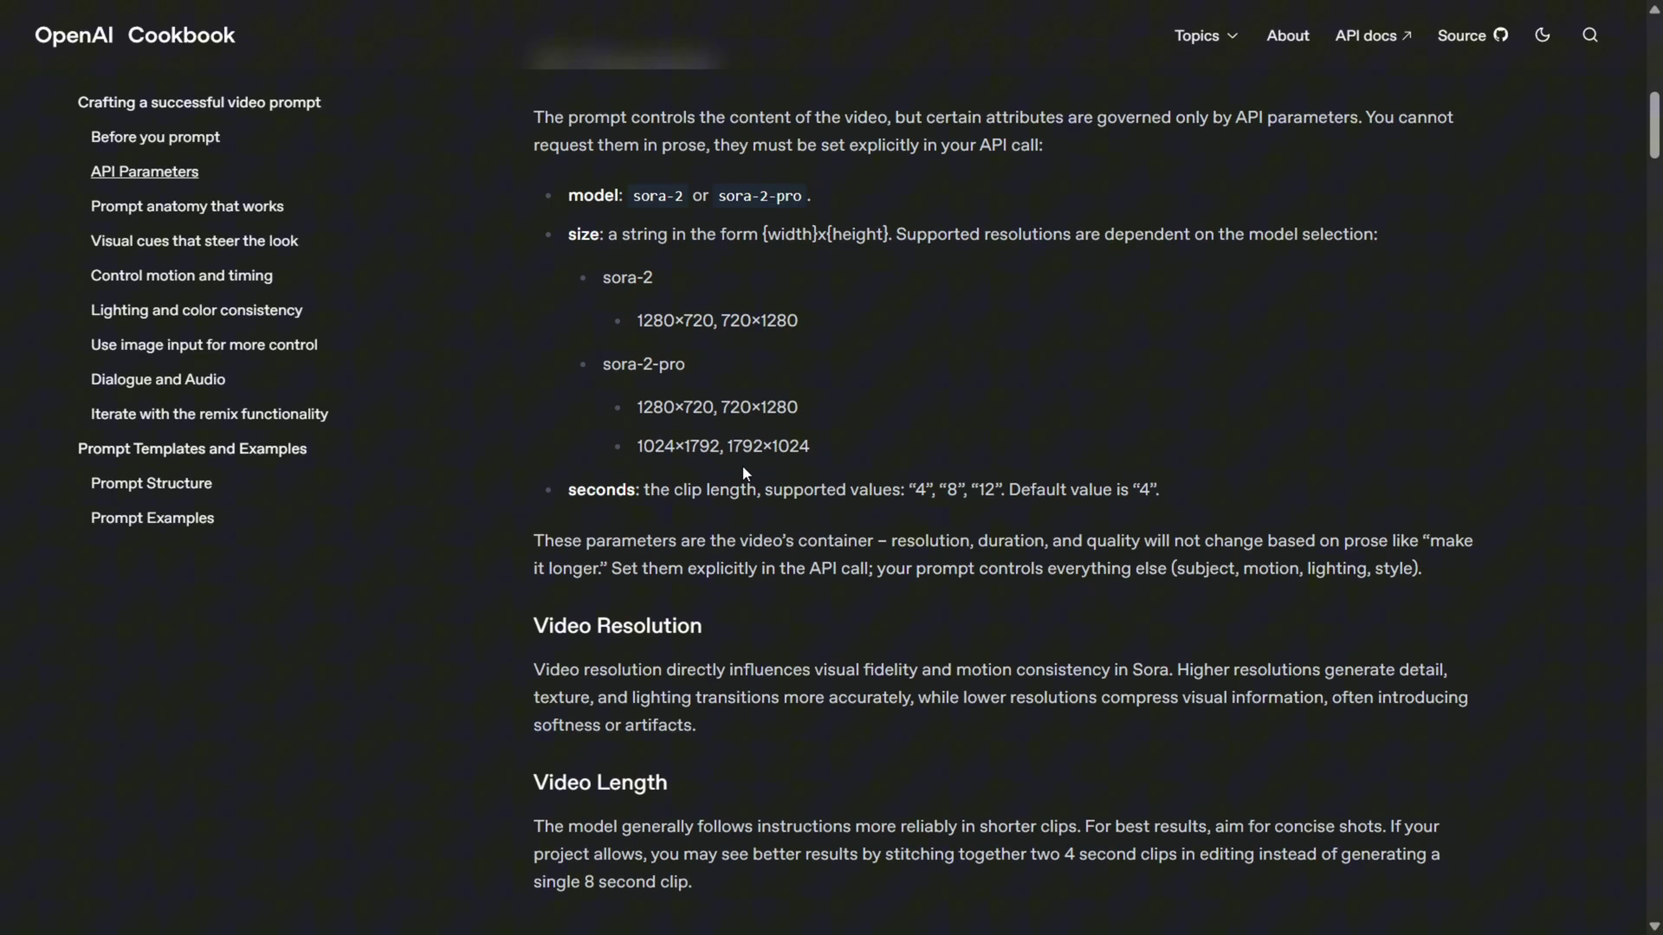
pyautogui.scroll(-3, 744, 472)
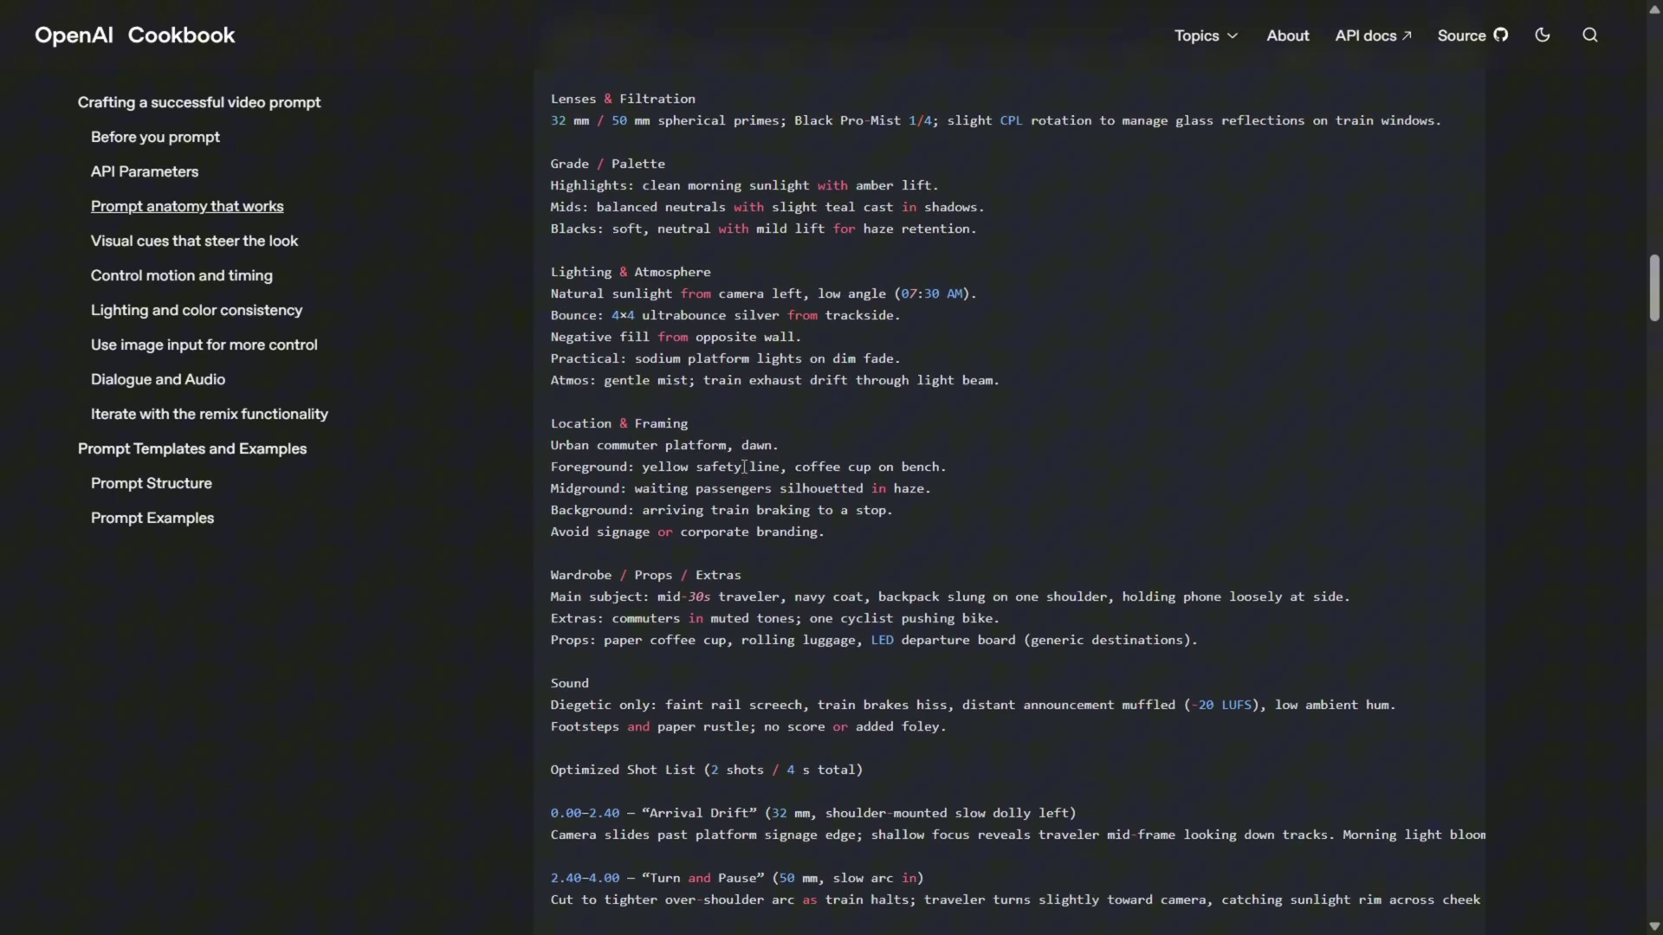
pyautogui.scroll(3, 744, 467)
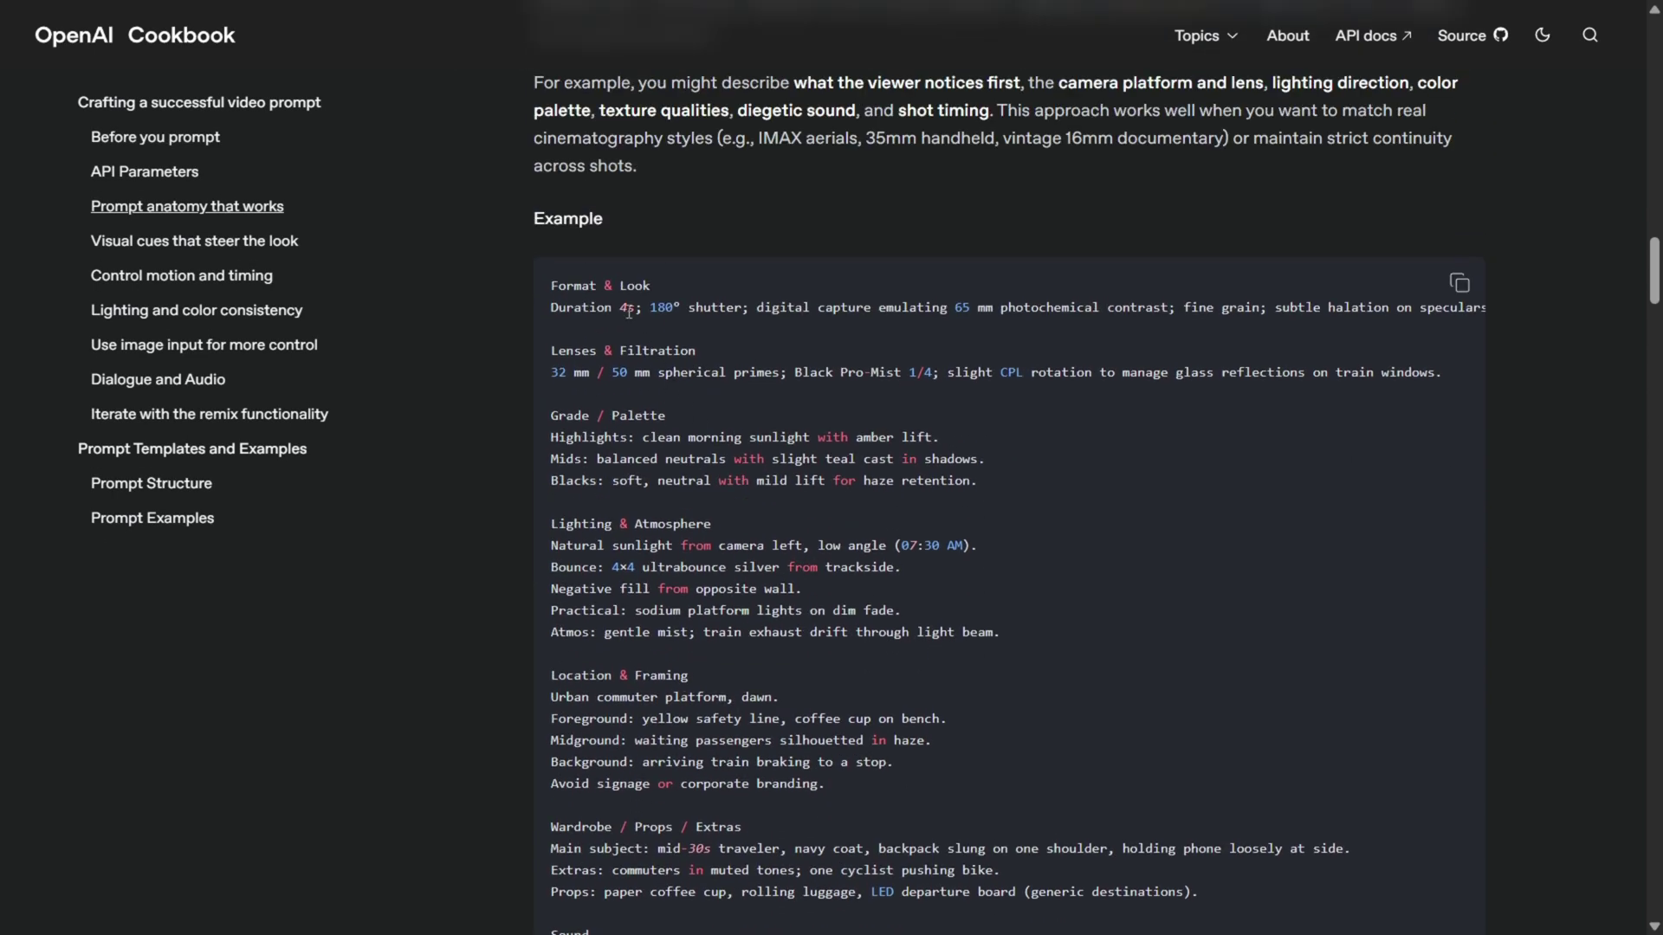
# Step: Review the example prompt's Lenses & Filtration, Grade / Palette, Lighting and Location sections, then select the guide URL
pyautogui.moveTo(552, 351); pyautogui.dragTo(697, 354)
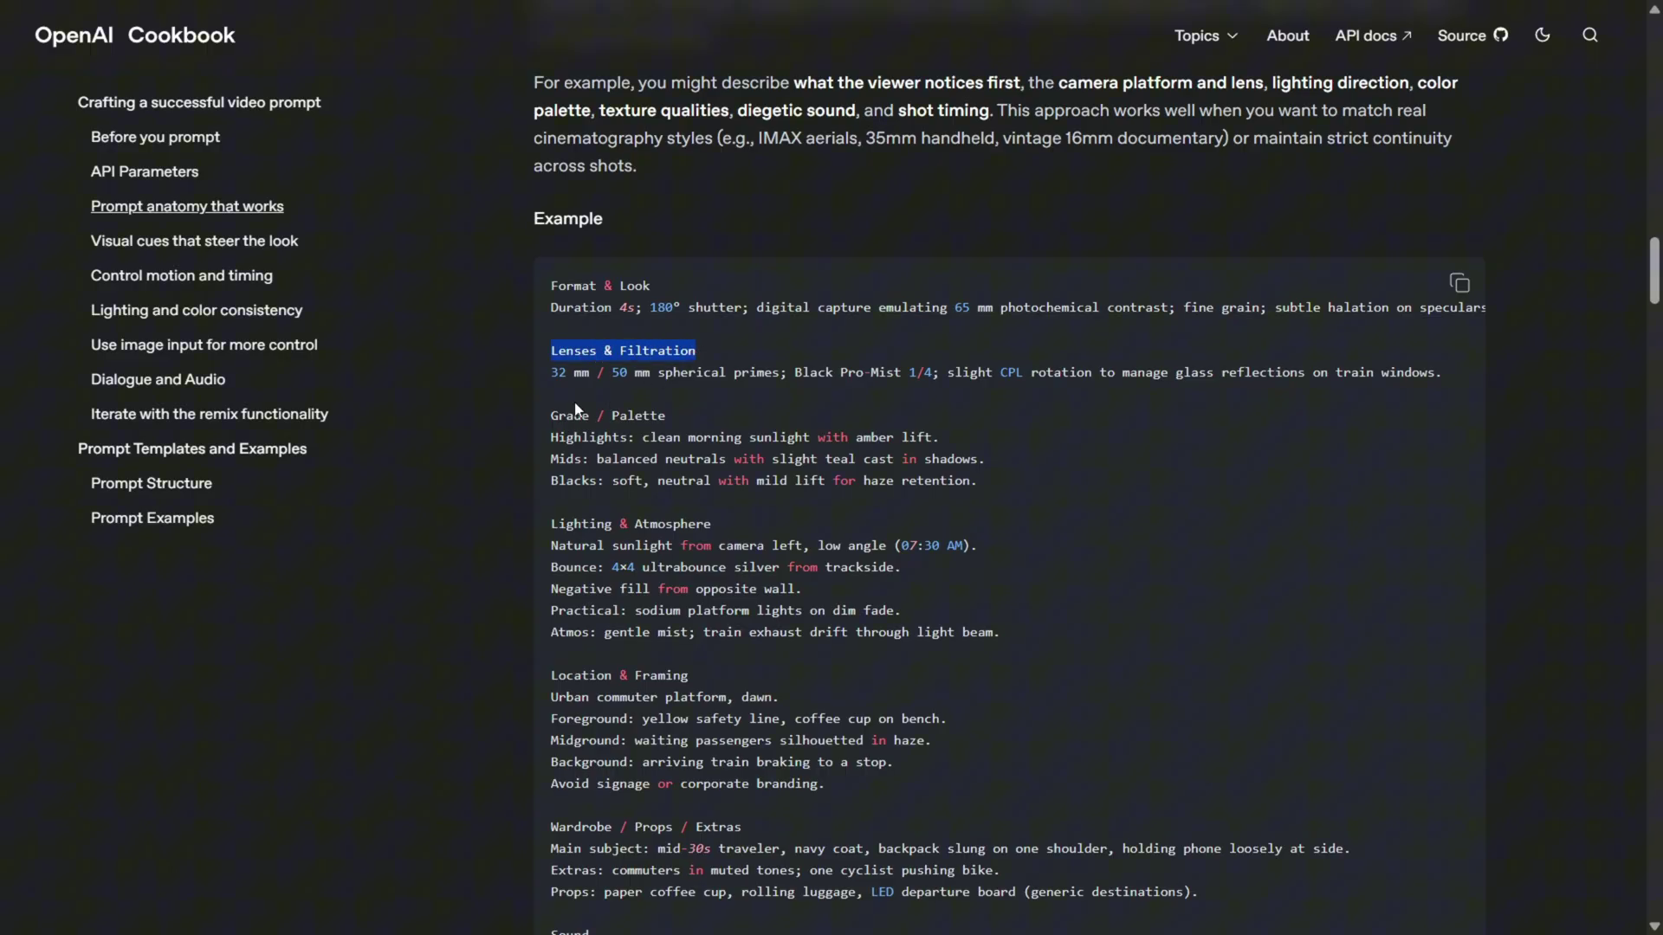
pyautogui.click(553, 413)
pyautogui.moveTo(552, 414); pyautogui.dragTo(643, 417)
pyautogui.moveTo(551, 524); pyautogui.dragTo(623, 517)
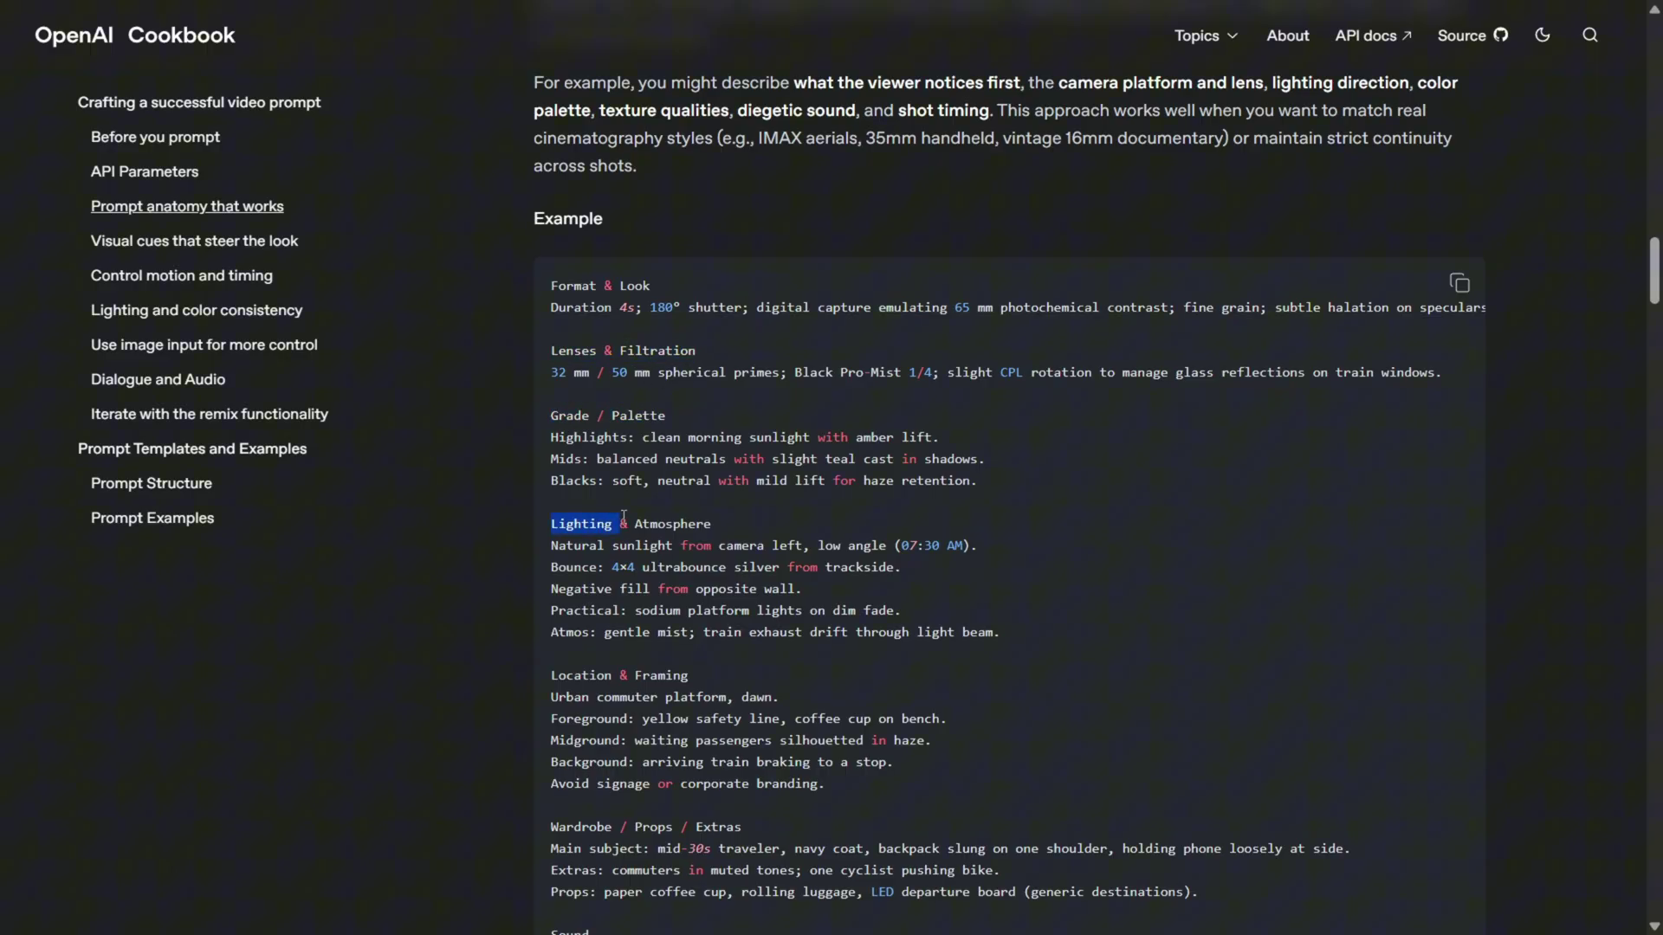
pyautogui.moveTo(553, 678); pyautogui.dragTo(621, 680)
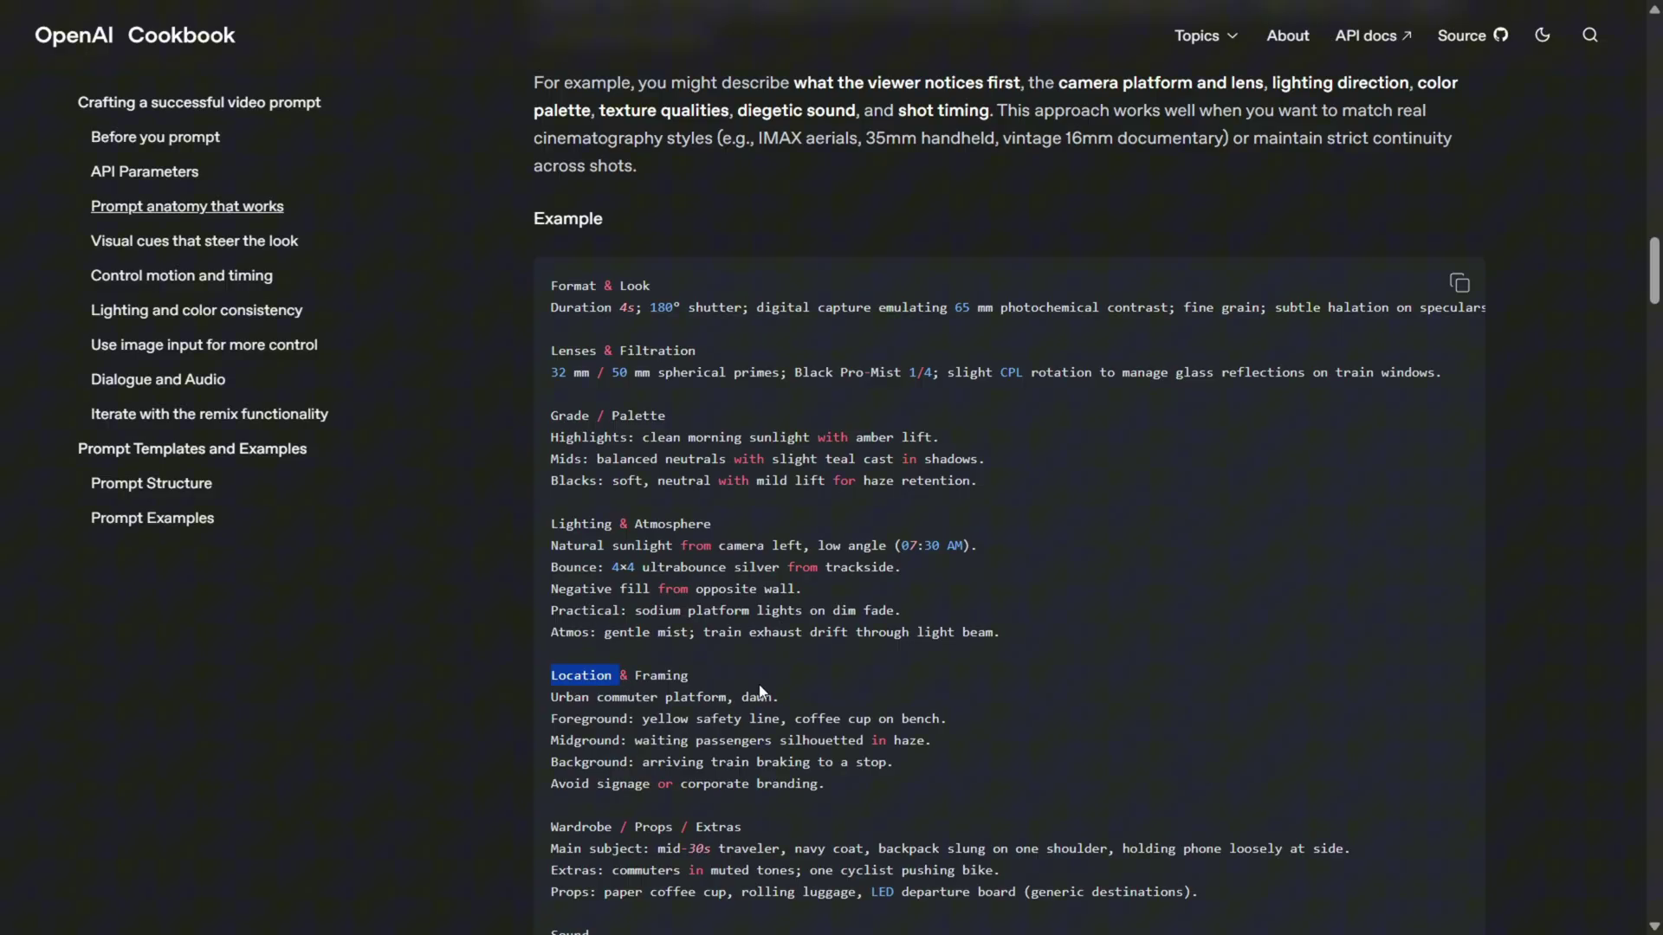
pyautogui.scroll(-3, 761, 690)
pyautogui.scroll(-15, 760, 691)
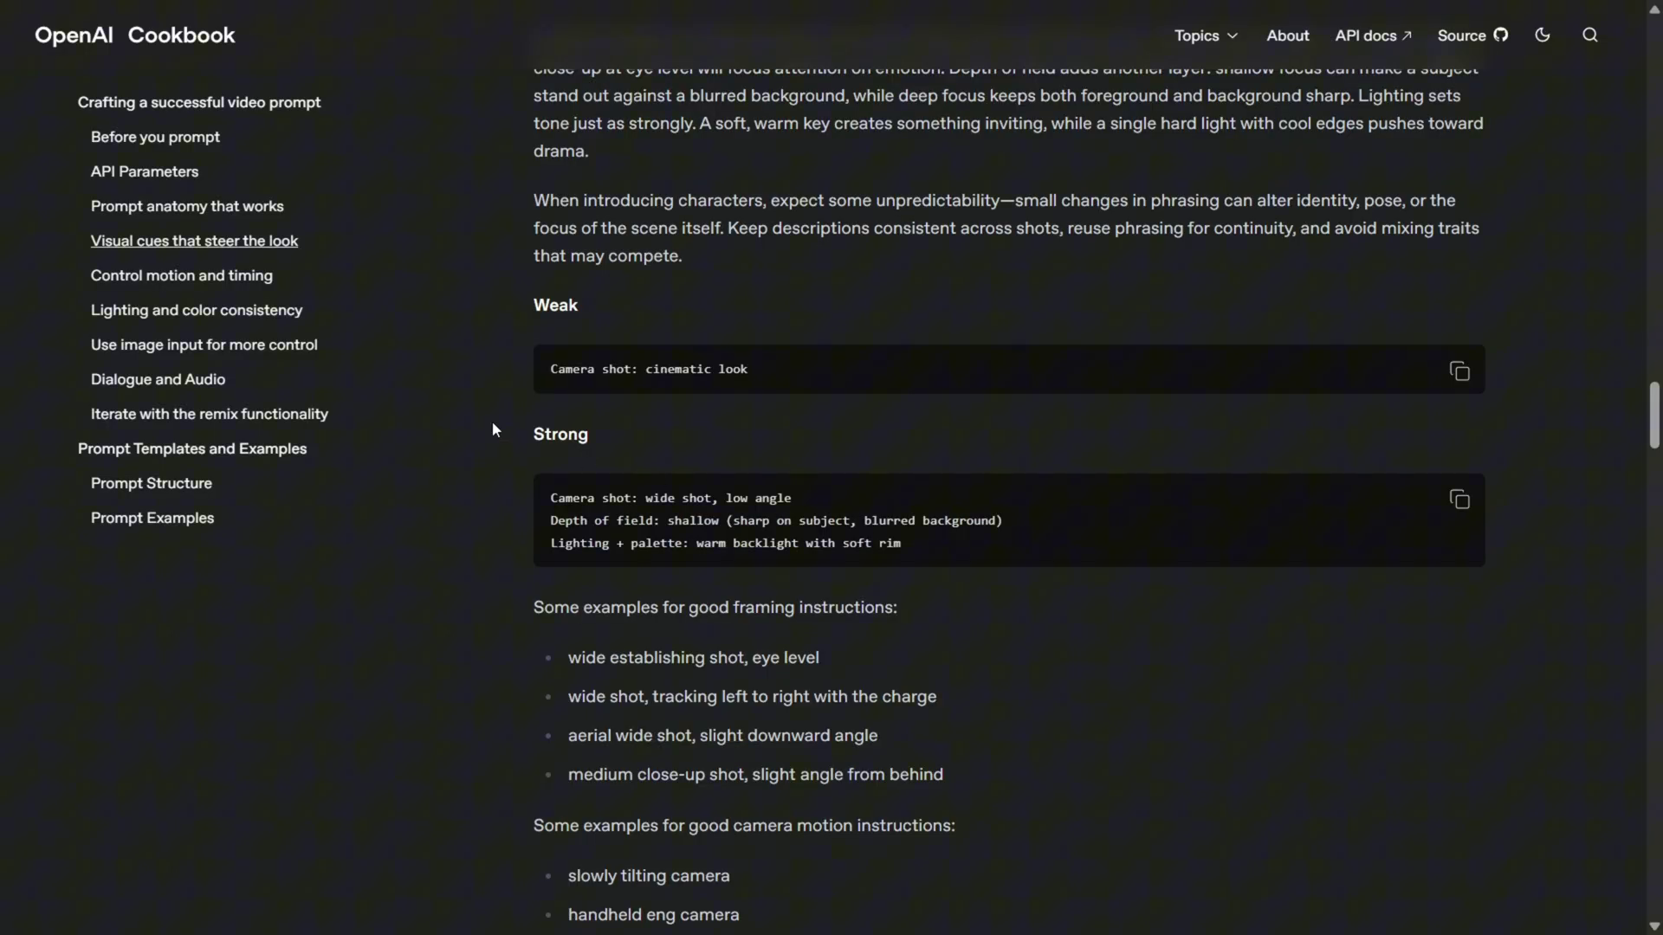
pyautogui.scroll(-8, 1270, 529)
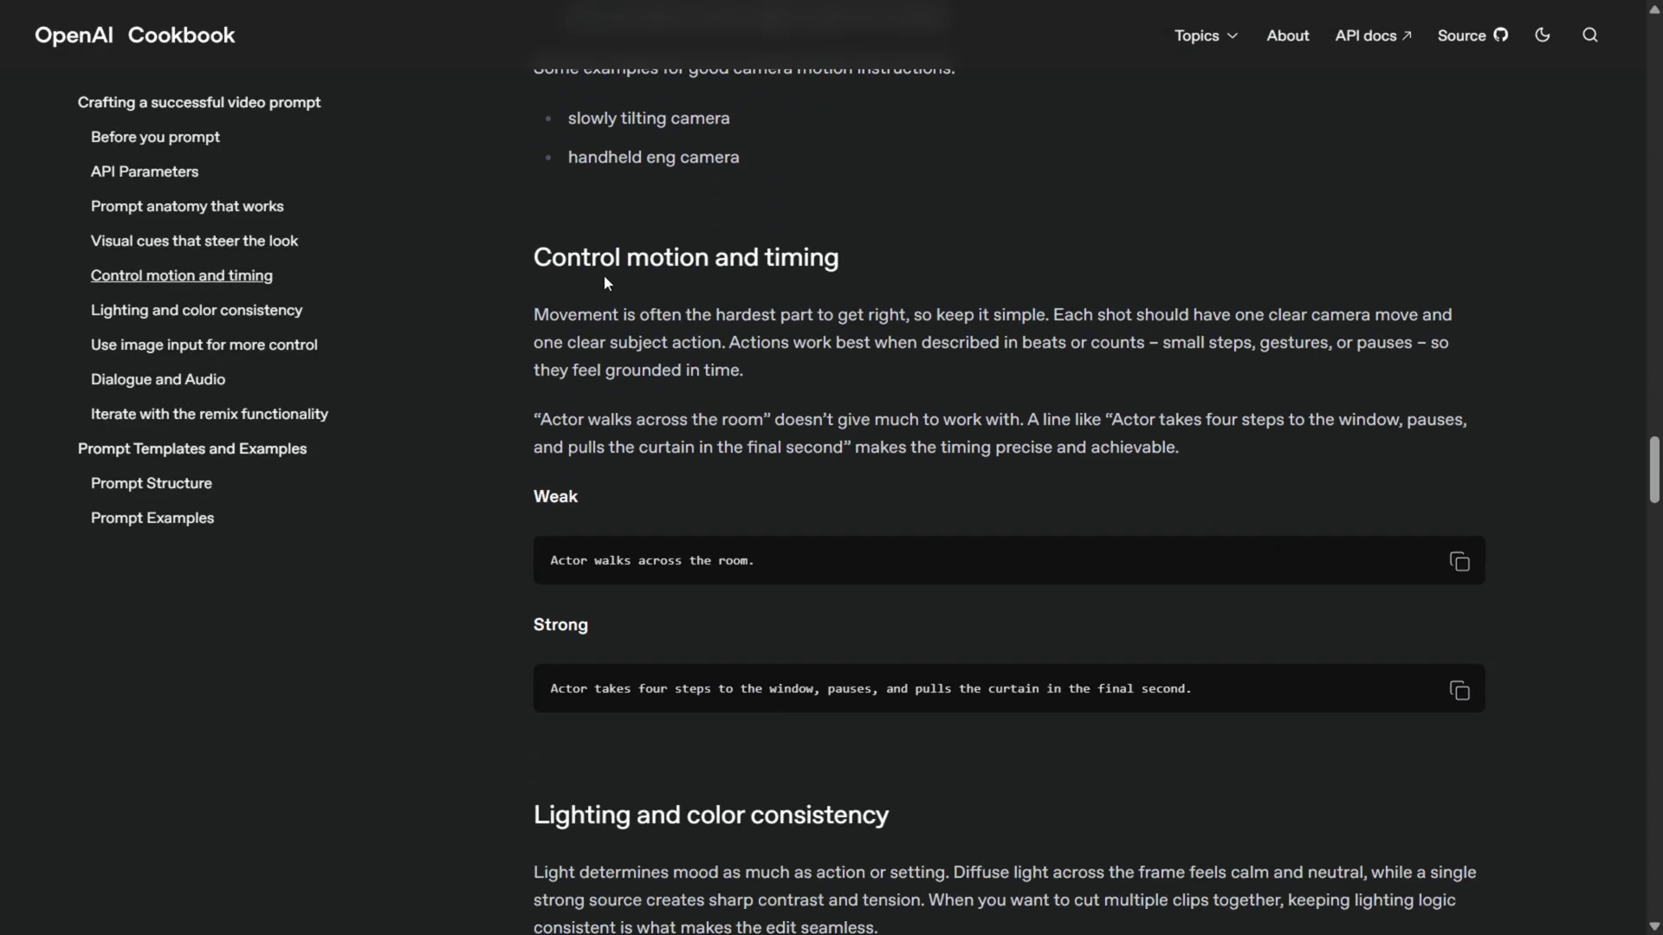
pyautogui.scroll(-2, 1080, 342)
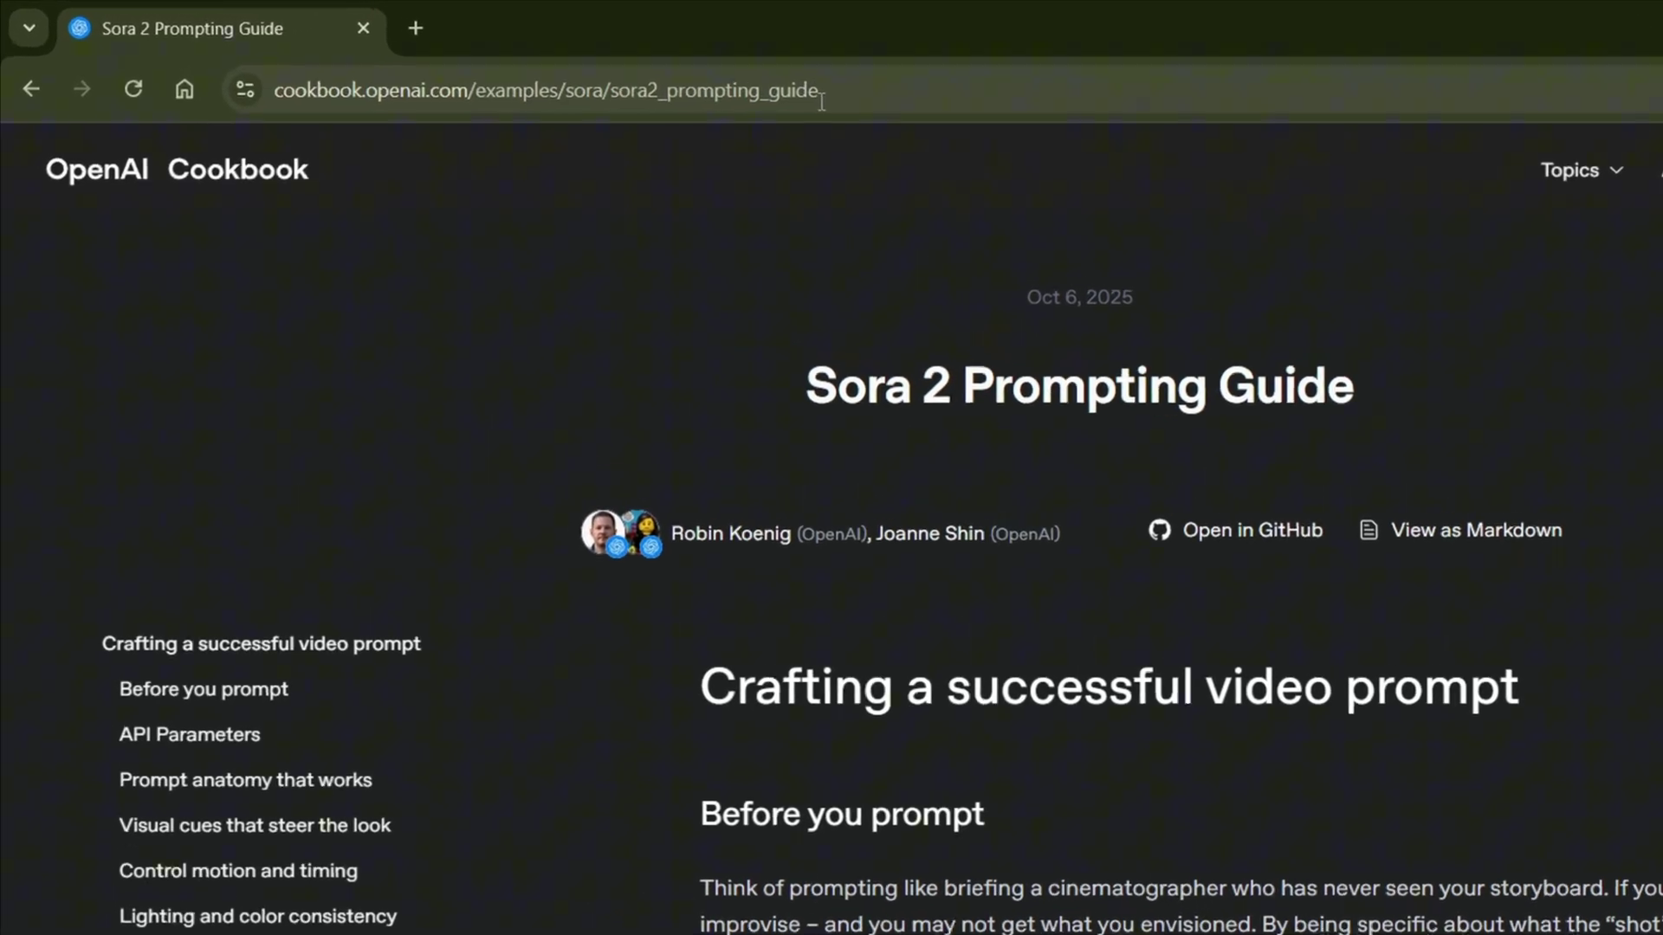
pyautogui.click(857, 106)
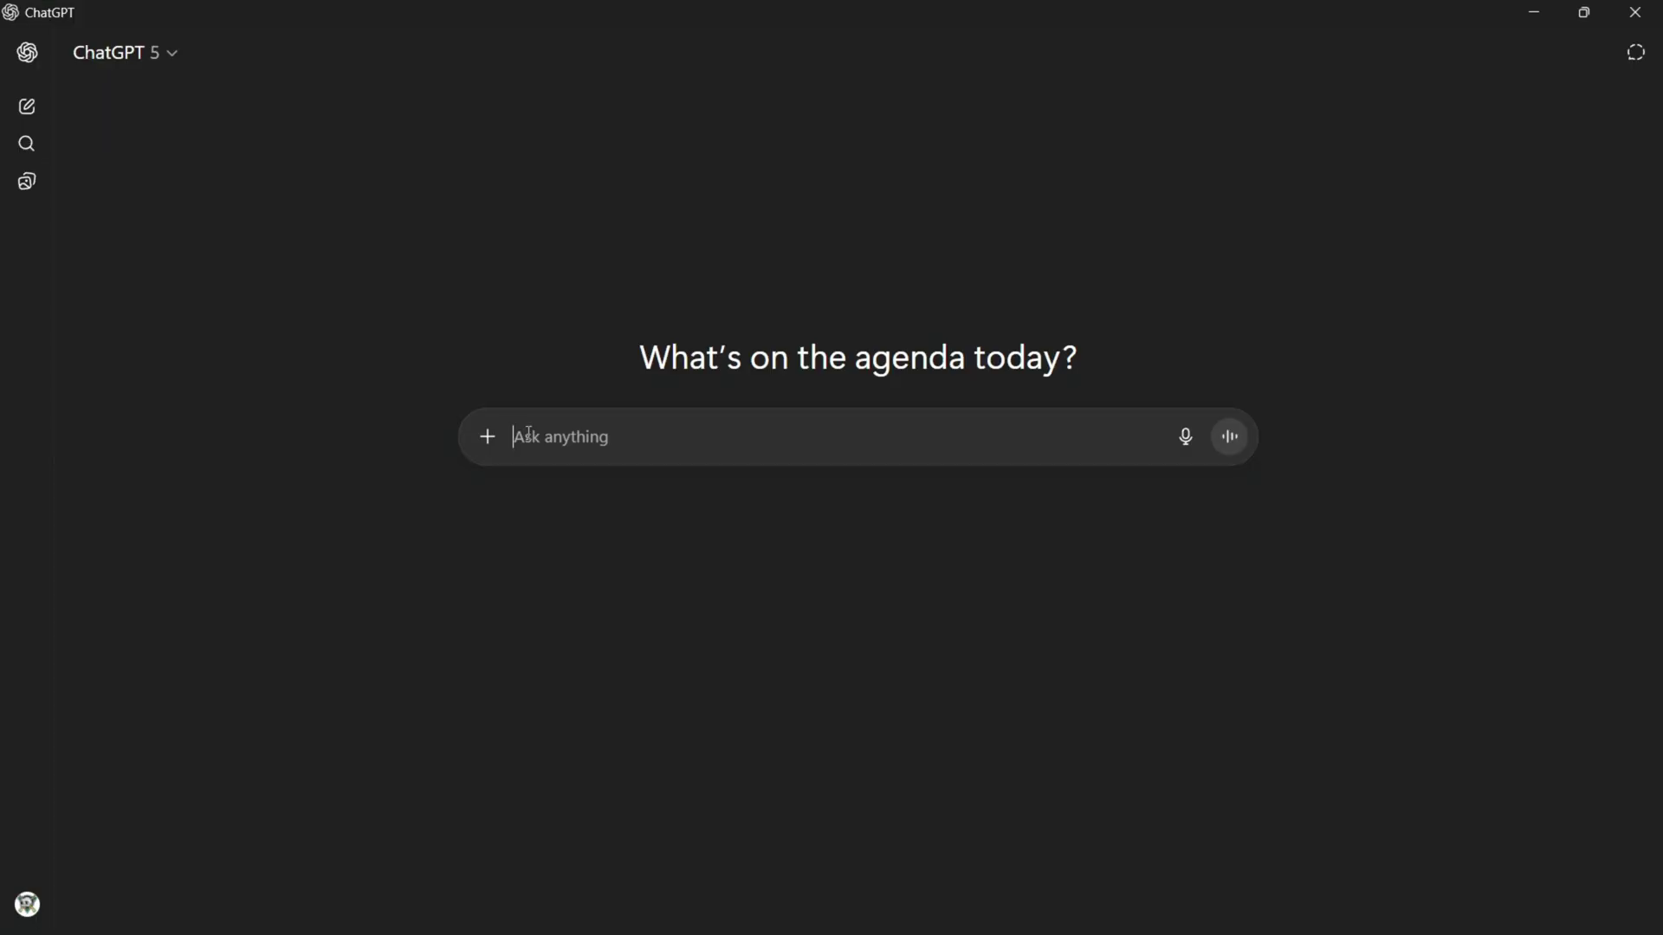
# Step: Paste the guide link with the note 'Use this guide to create sora 2 prompts for best results'
pyautogui.write('https://cookbook.openai.com/examples/sora/sora2_prompting_guide')
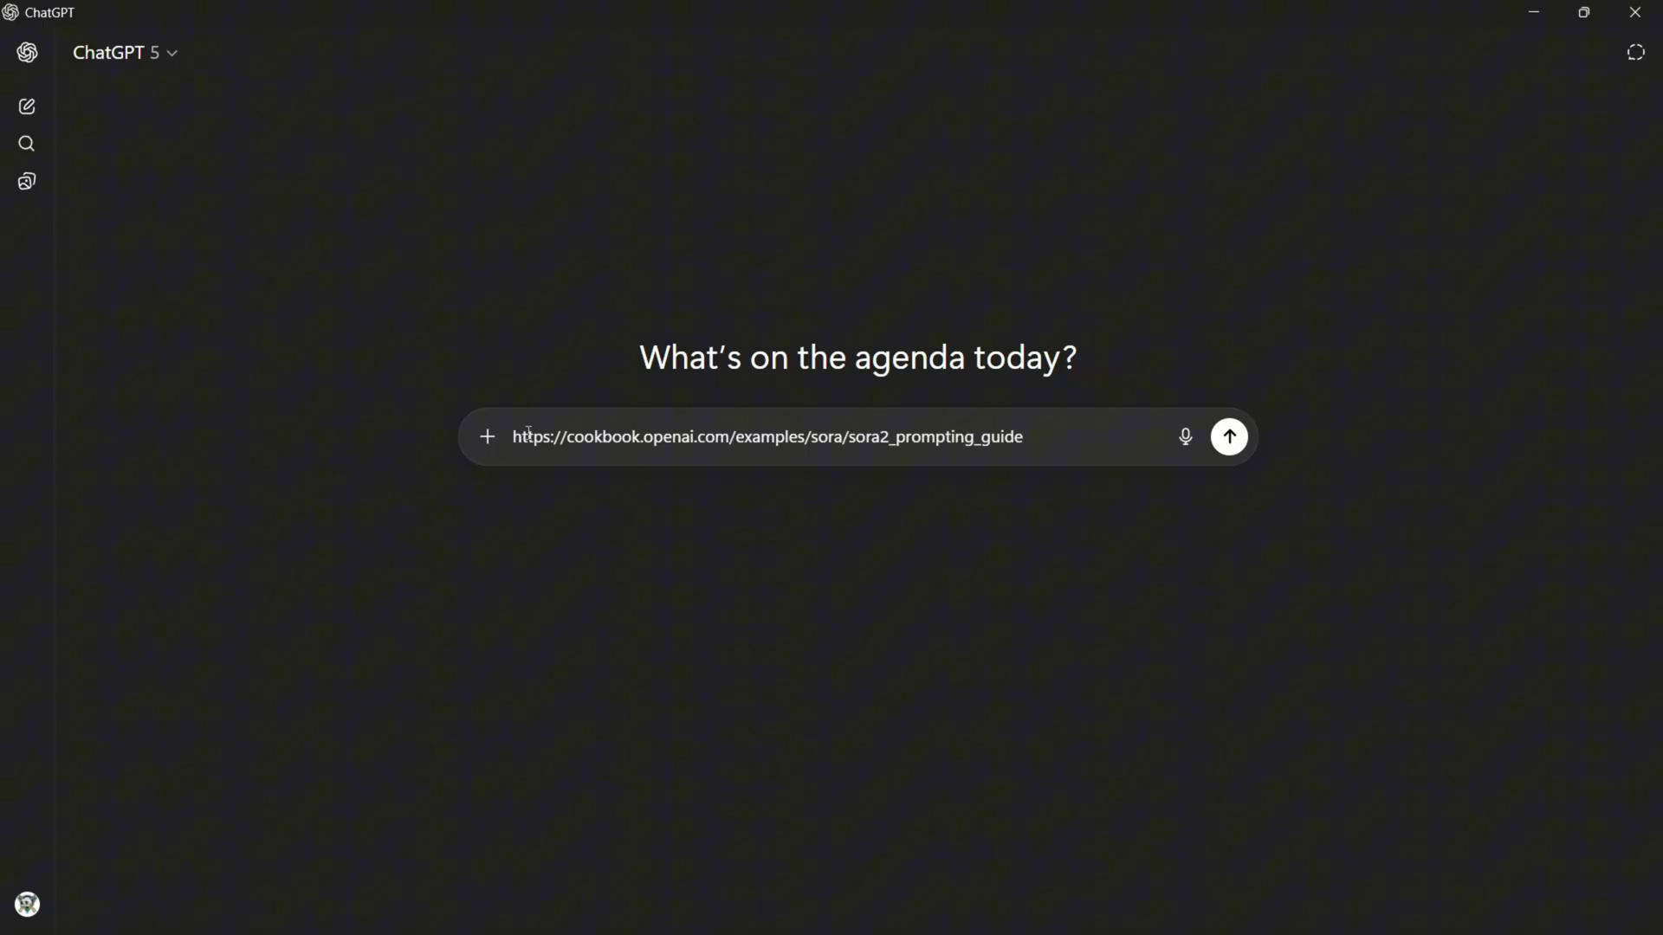
pyautogui.hotkey('shift', 'Return')
pyautogui.write('Use this guide to create sora 2 prompts for best results')
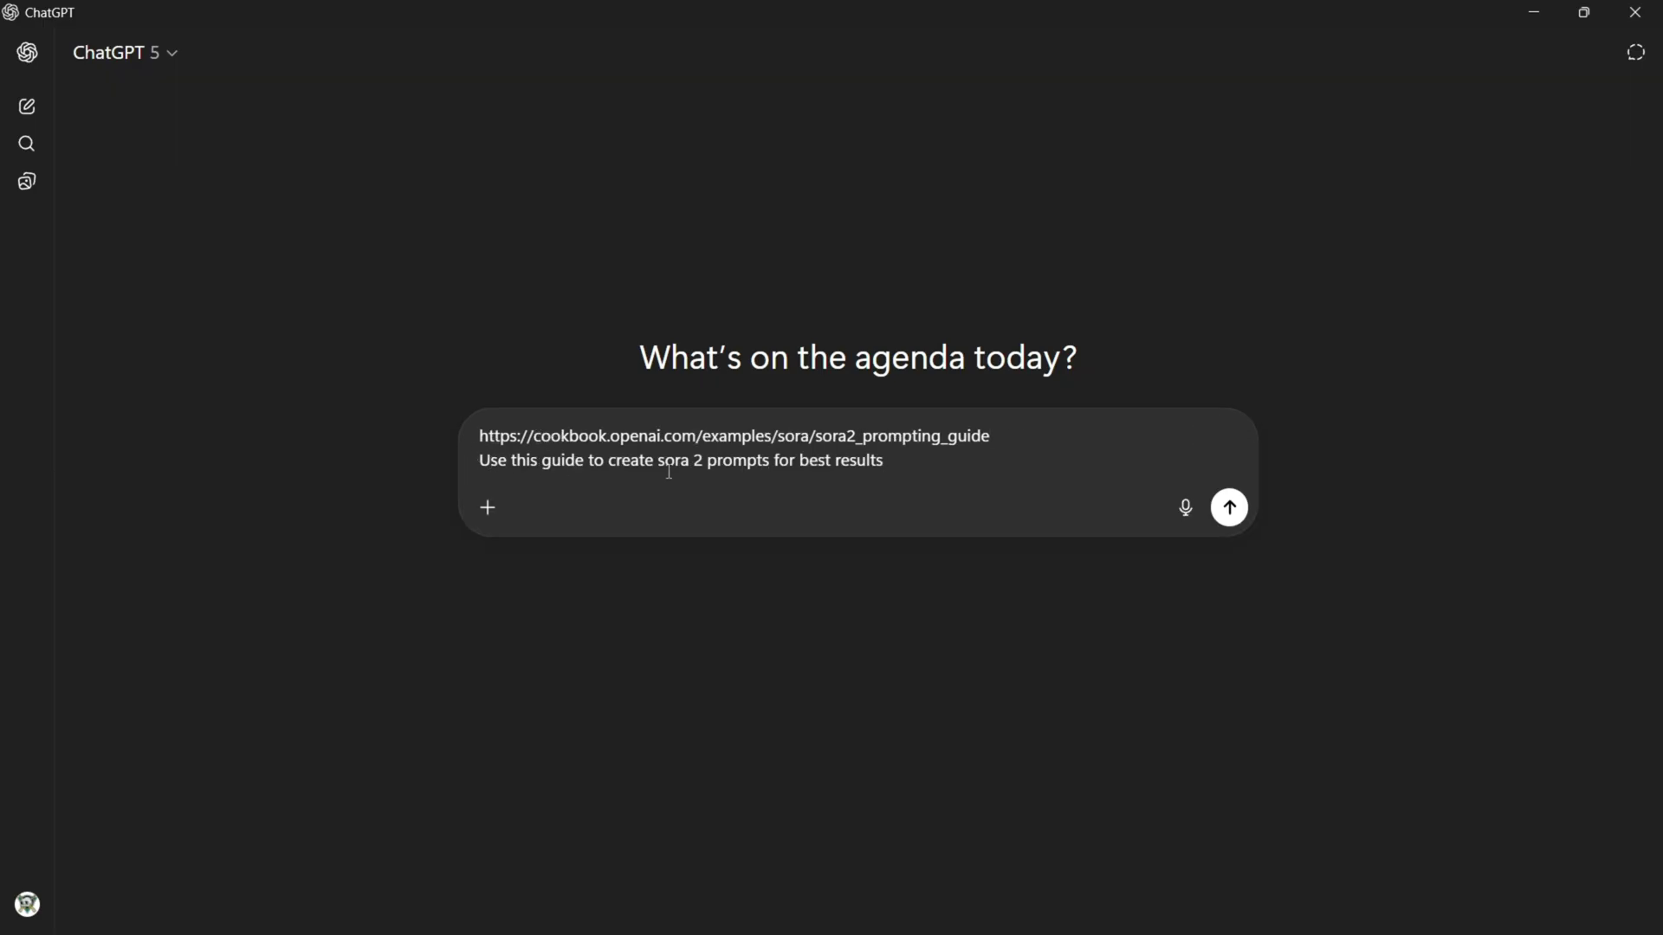
pyautogui.hotkey('ctrl', 'a')
pyautogui.click(920, 495)
# Step: Search the GPTs for 'Sora 2' and open Sora 2 - AI Video Generator
pyautogui.click(27, 52)
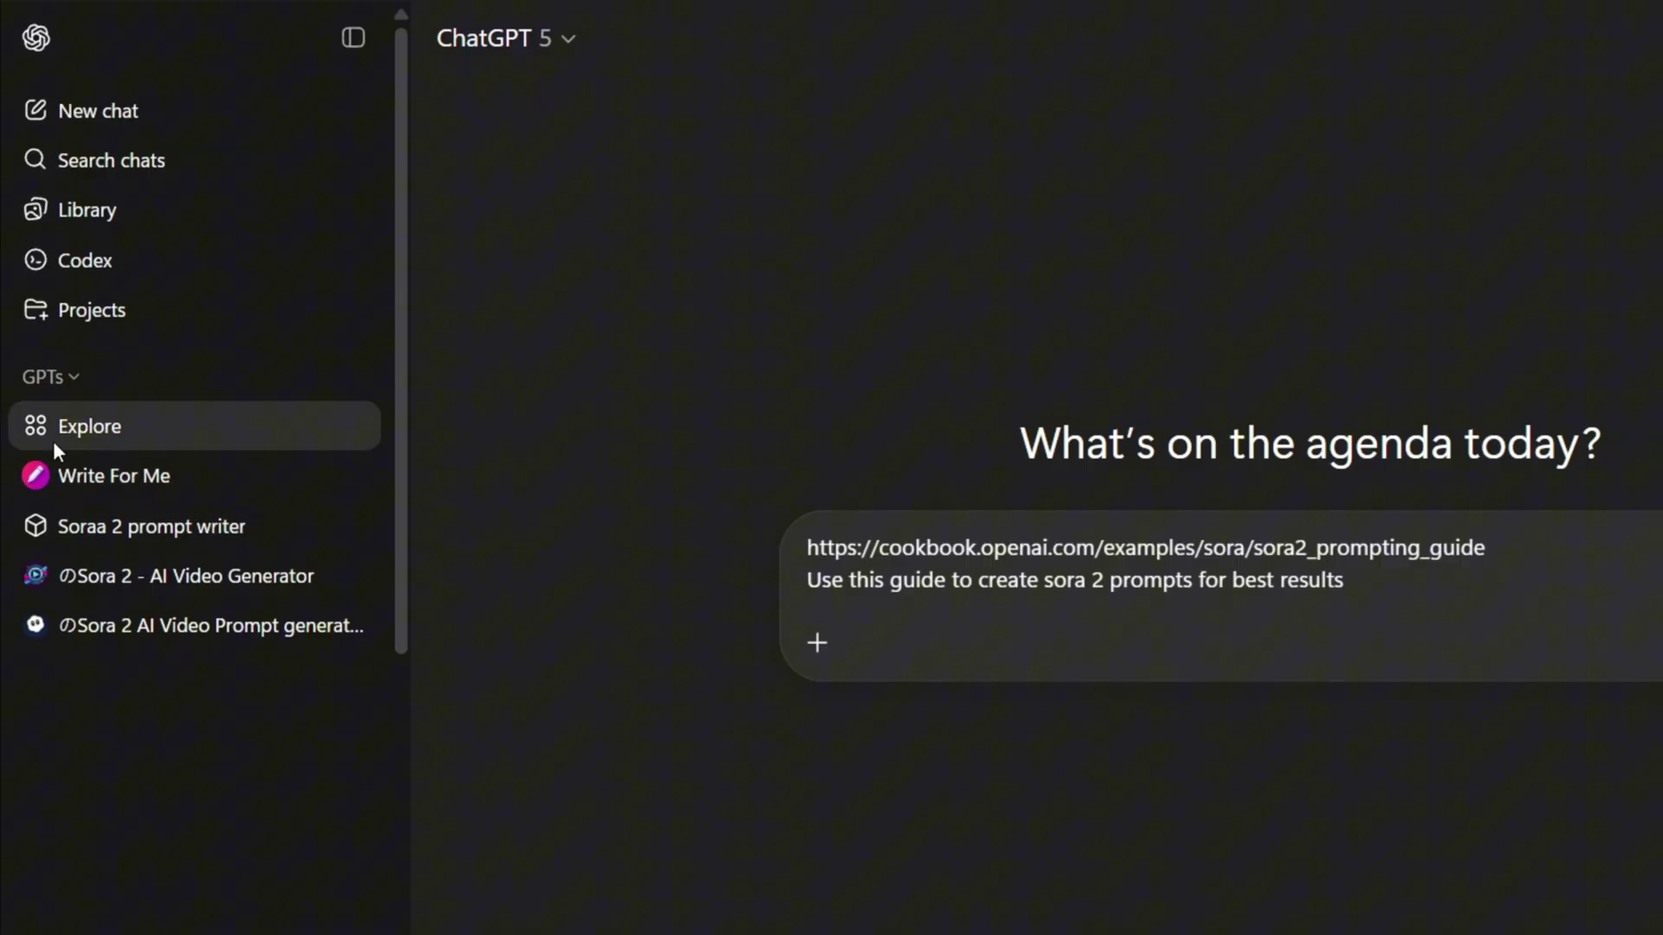
pyautogui.click(116, 439)
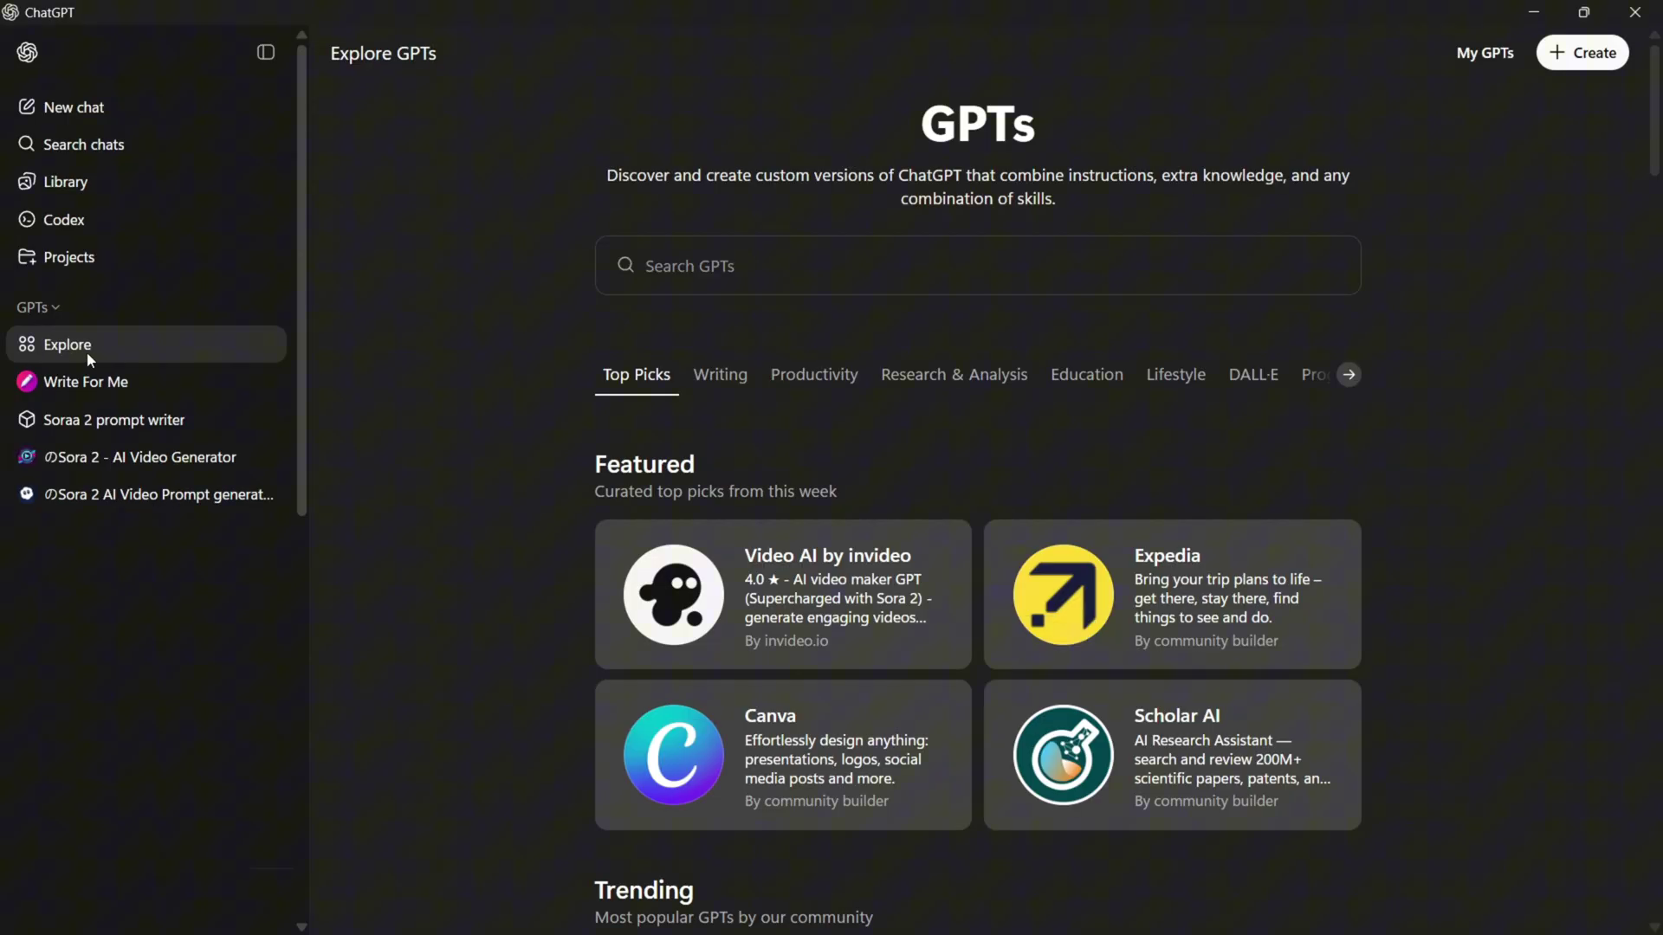
pyautogui.click(717, 265)
pyautogui.write('Sora 2')
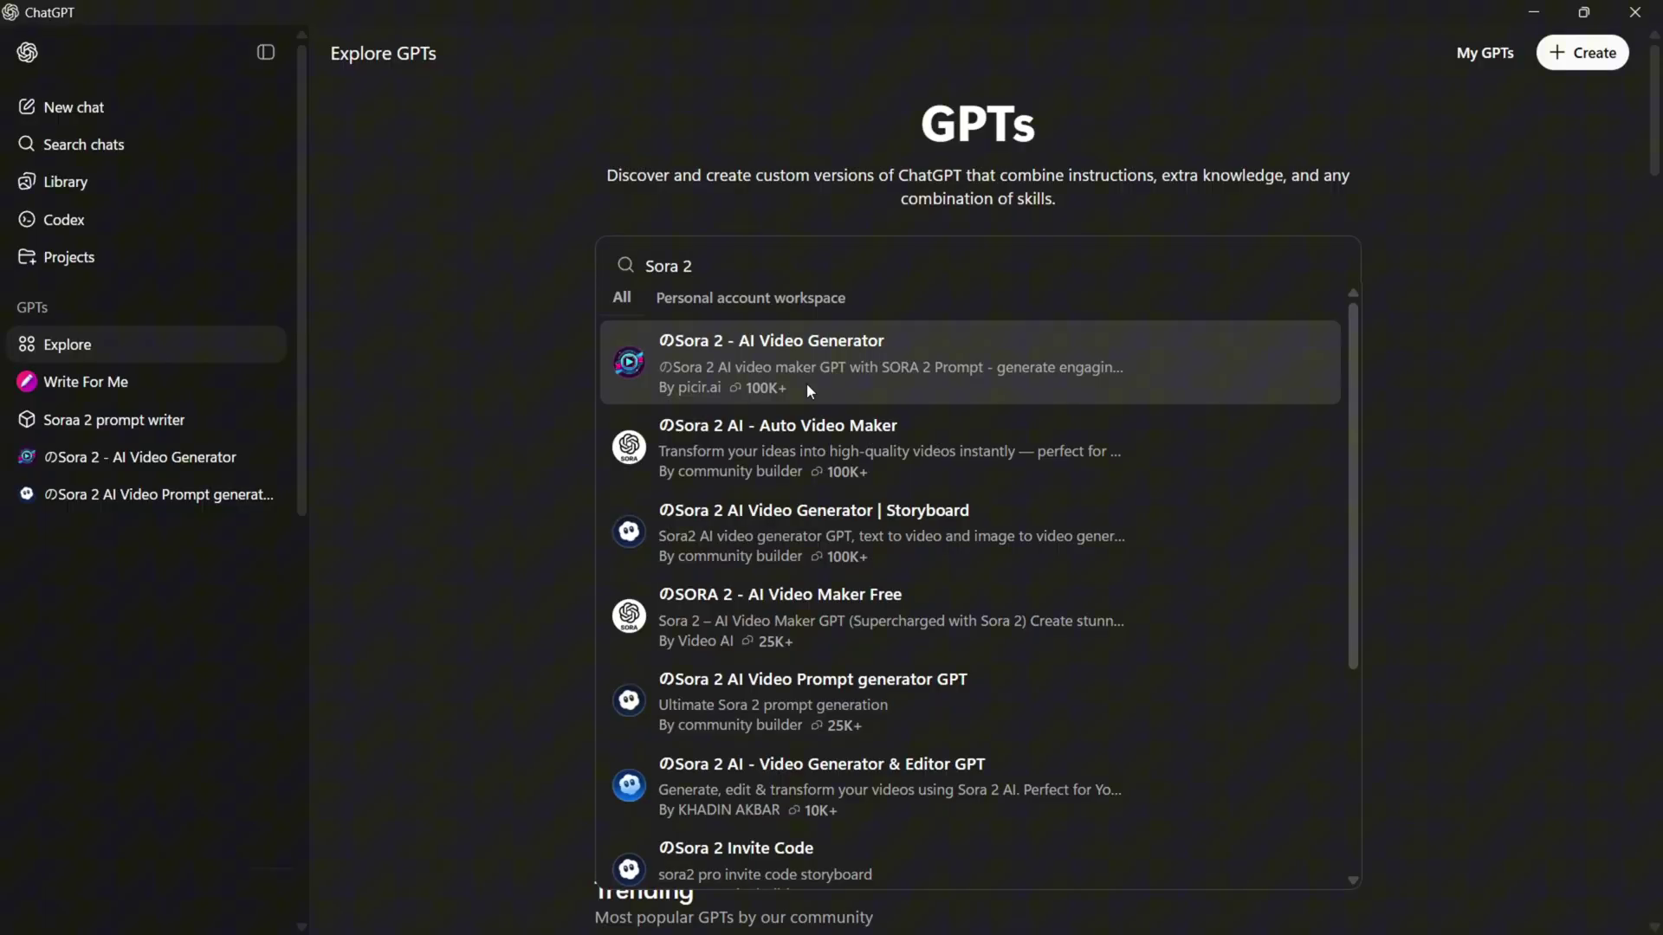
pyautogui.click(897, 379)
# Step: Attach the soda can image and send the request for 5 realistic commercial concepts
pyautogui.click(488, 891)
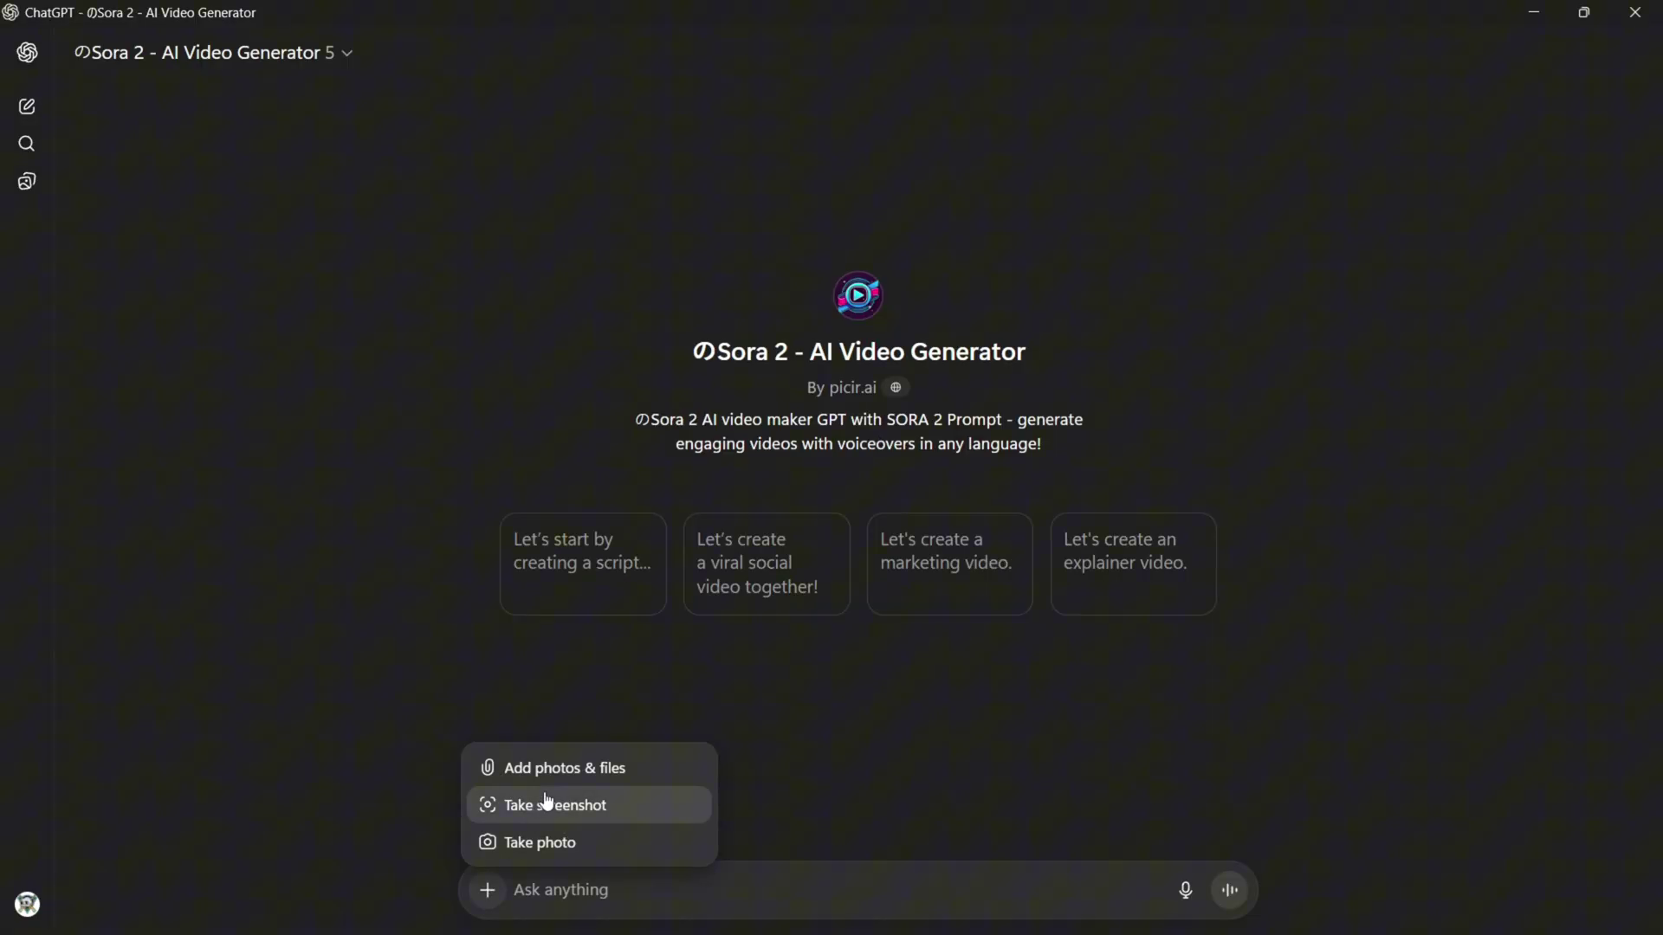
pyautogui.click(583, 768)
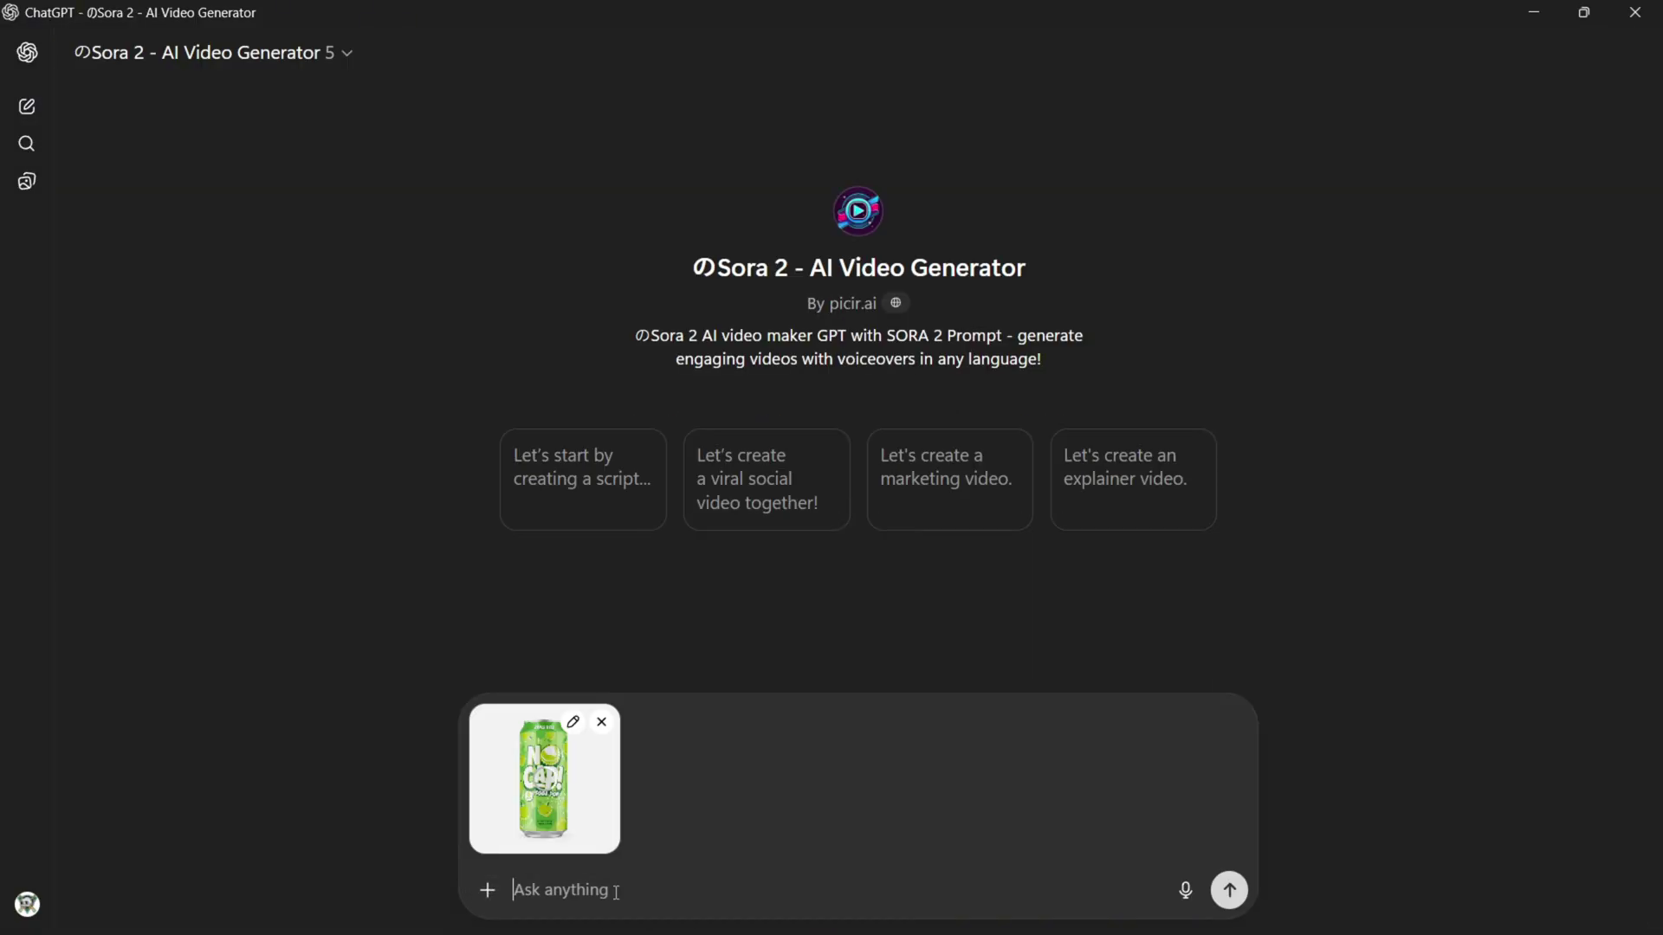
pyautogui.write('I want to create a 12-second live-action TV-style commercial using Sora 2 for this soda can image. Give me 5 creative commercial concepts that can be generated in Sora 2 within 12 seconds, each one short and visually strong like what you’d see in a real ad. Make them cinematic, fast-paced, and realistic.')
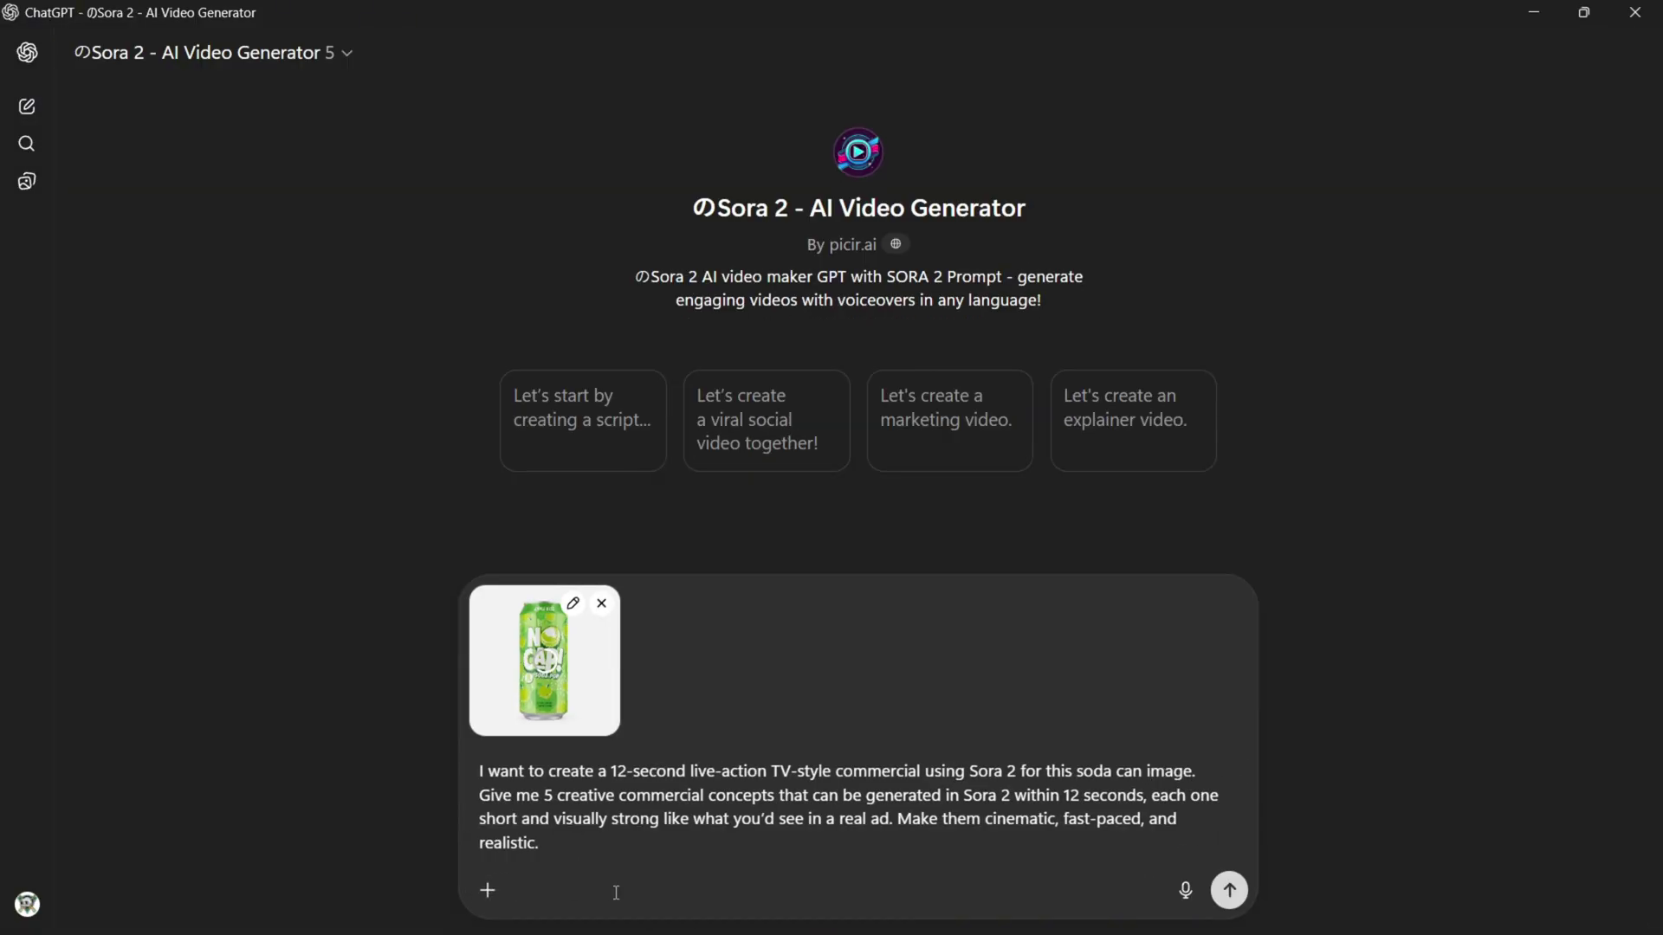
pyautogui.moveTo(479, 795); pyautogui.dragTo(1255, 804)
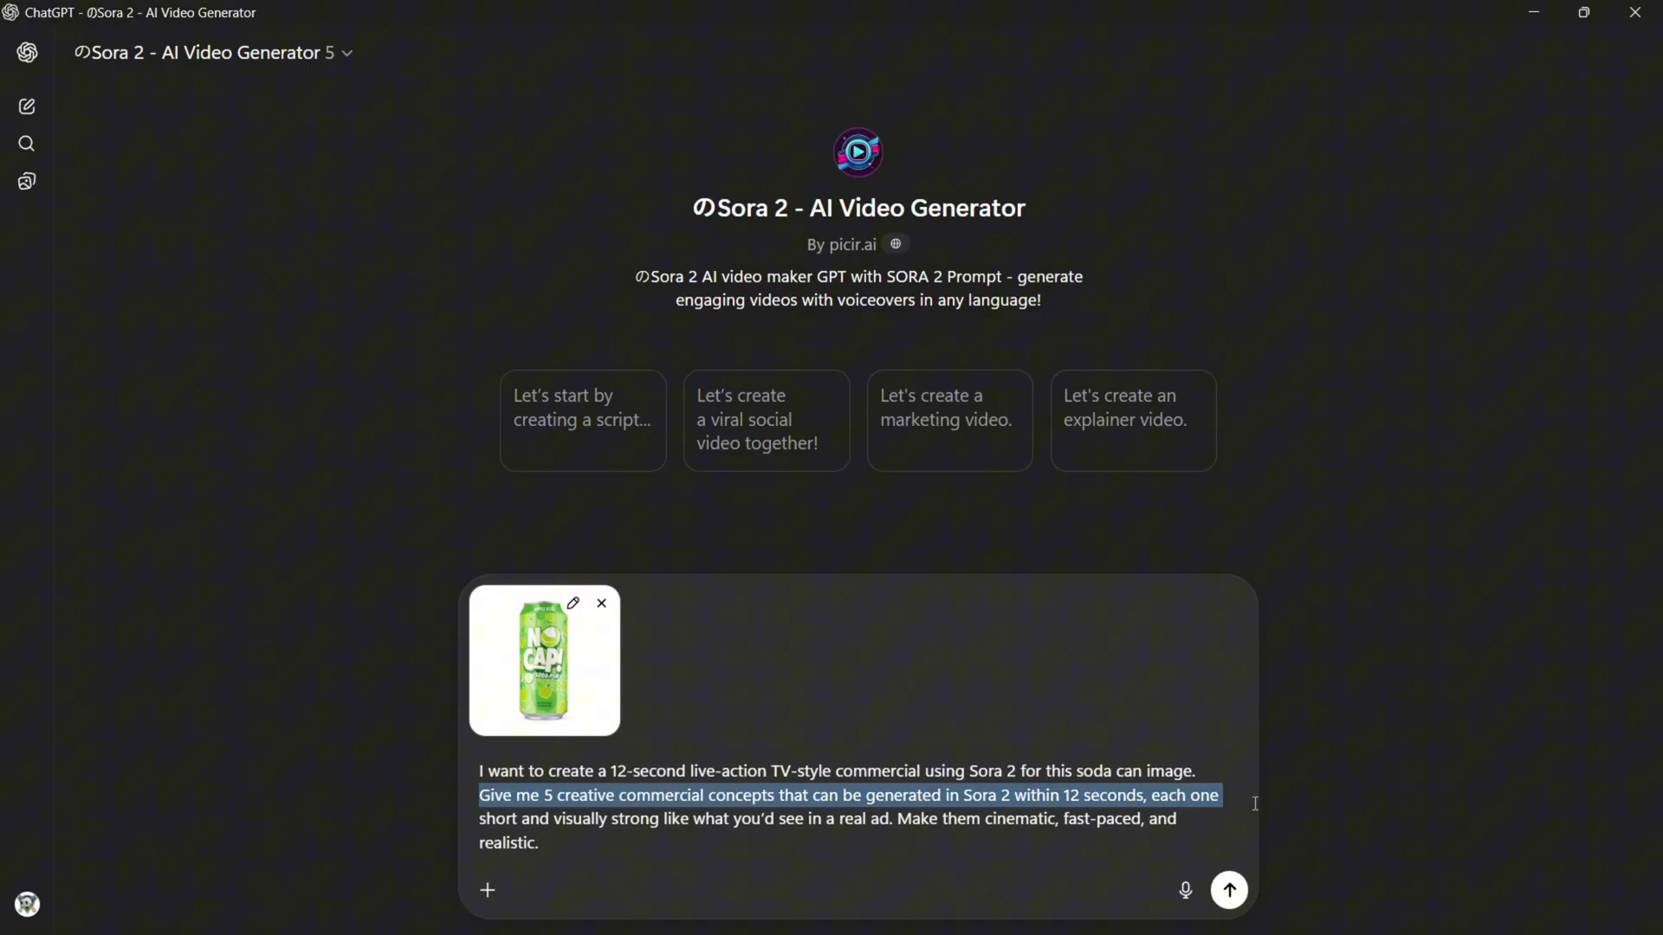
pyautogui.moveTo(1183, 849); pyautogui.dragTo(1183, 850)
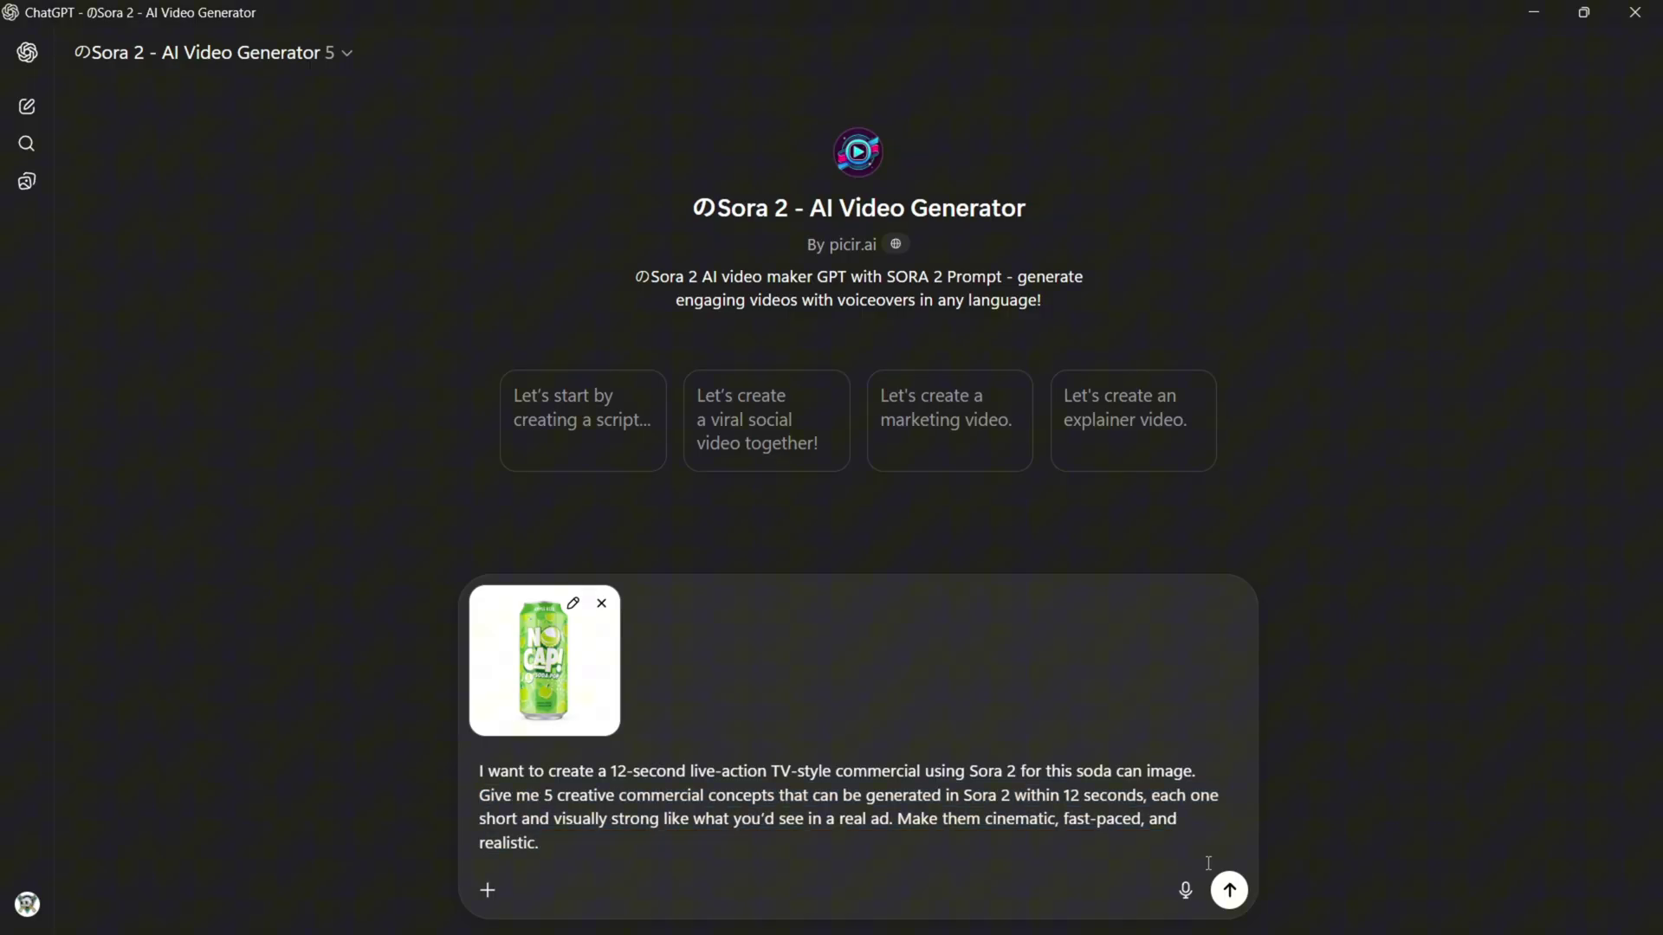
pyautogui.click(1230, 890)
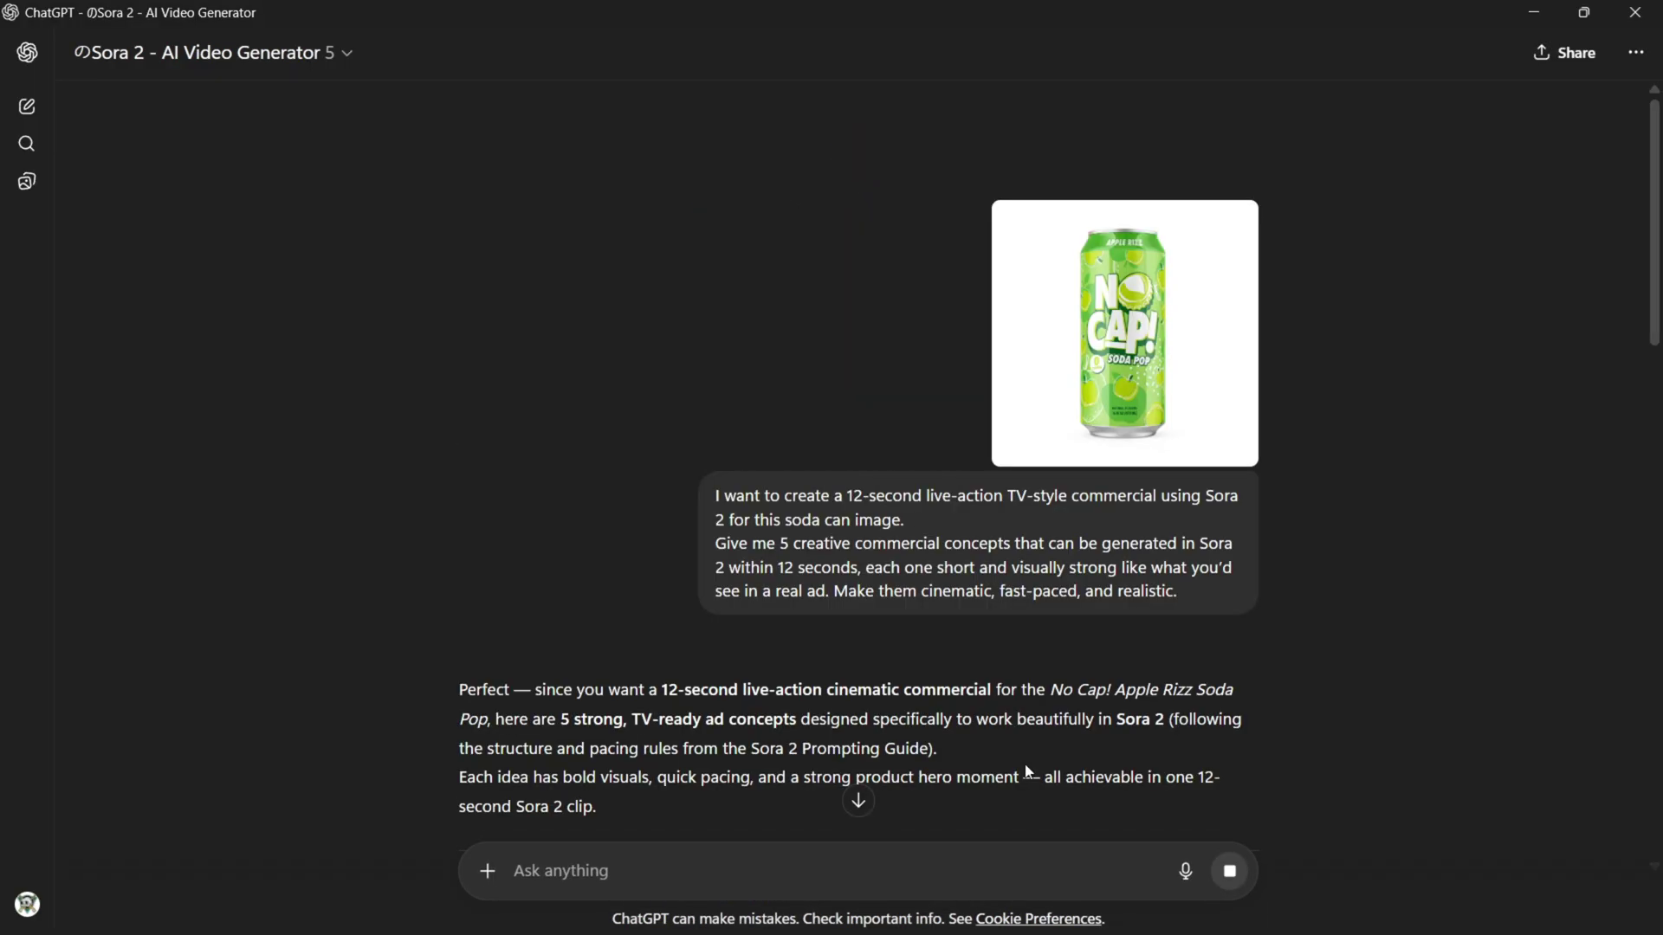
# Step: Read through the returned concepts, starting with concepts 1 and 2
pyautogui.moveTo(457, 391); pyautogui.dragTo(794, 431)
pyautogui.scroll(-3, 842, 500)
pyautogui.moveTo(498, 495); pyautogui.dragTo(904, 502)
pyautogui.click(1018, 597)
pyautogui.scroll(-1, 1019, 598)
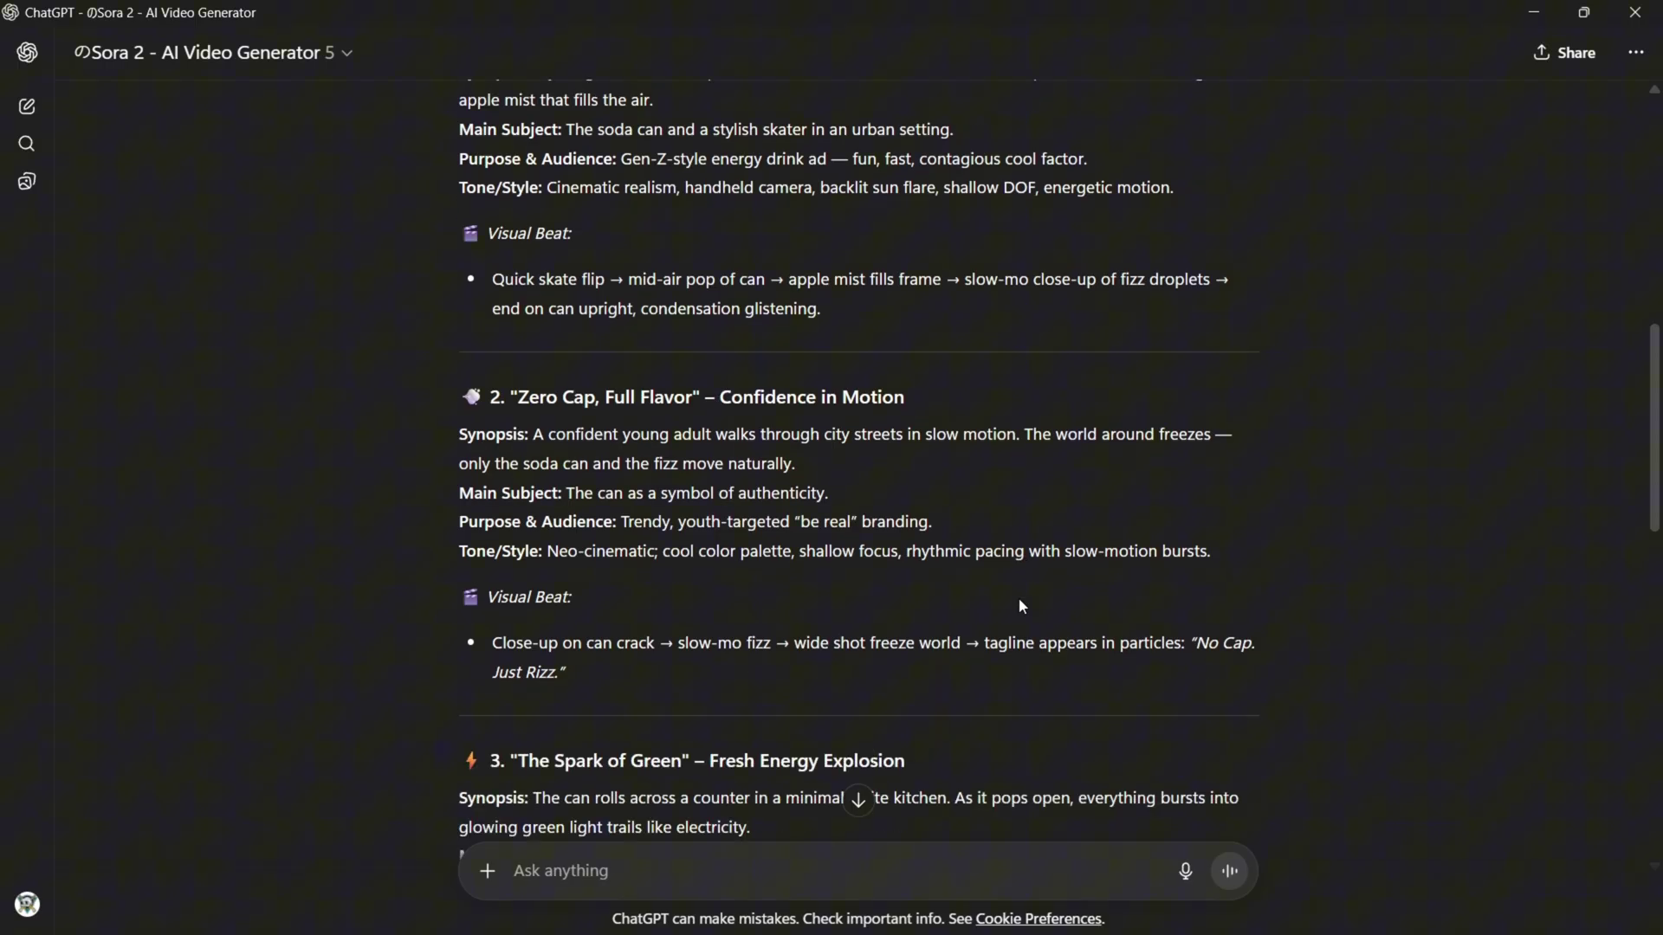
# Step: Paste the follow-up request for a Sora 2 prompt describing the desired commercial look
pyautogui.write('Based on idea 3, write a time-coded, precise Sora 2 prompt for a 12-second video. The goal is to get a cinematic live-action TV commercial look — realistic people, natural motion, and professional ad-style composition. Make sure it’s written in a format that can be directly pasted into Sora 2.')
pyautogui.moveTo(480, 753); pyautogui.dragTo(670, 757)
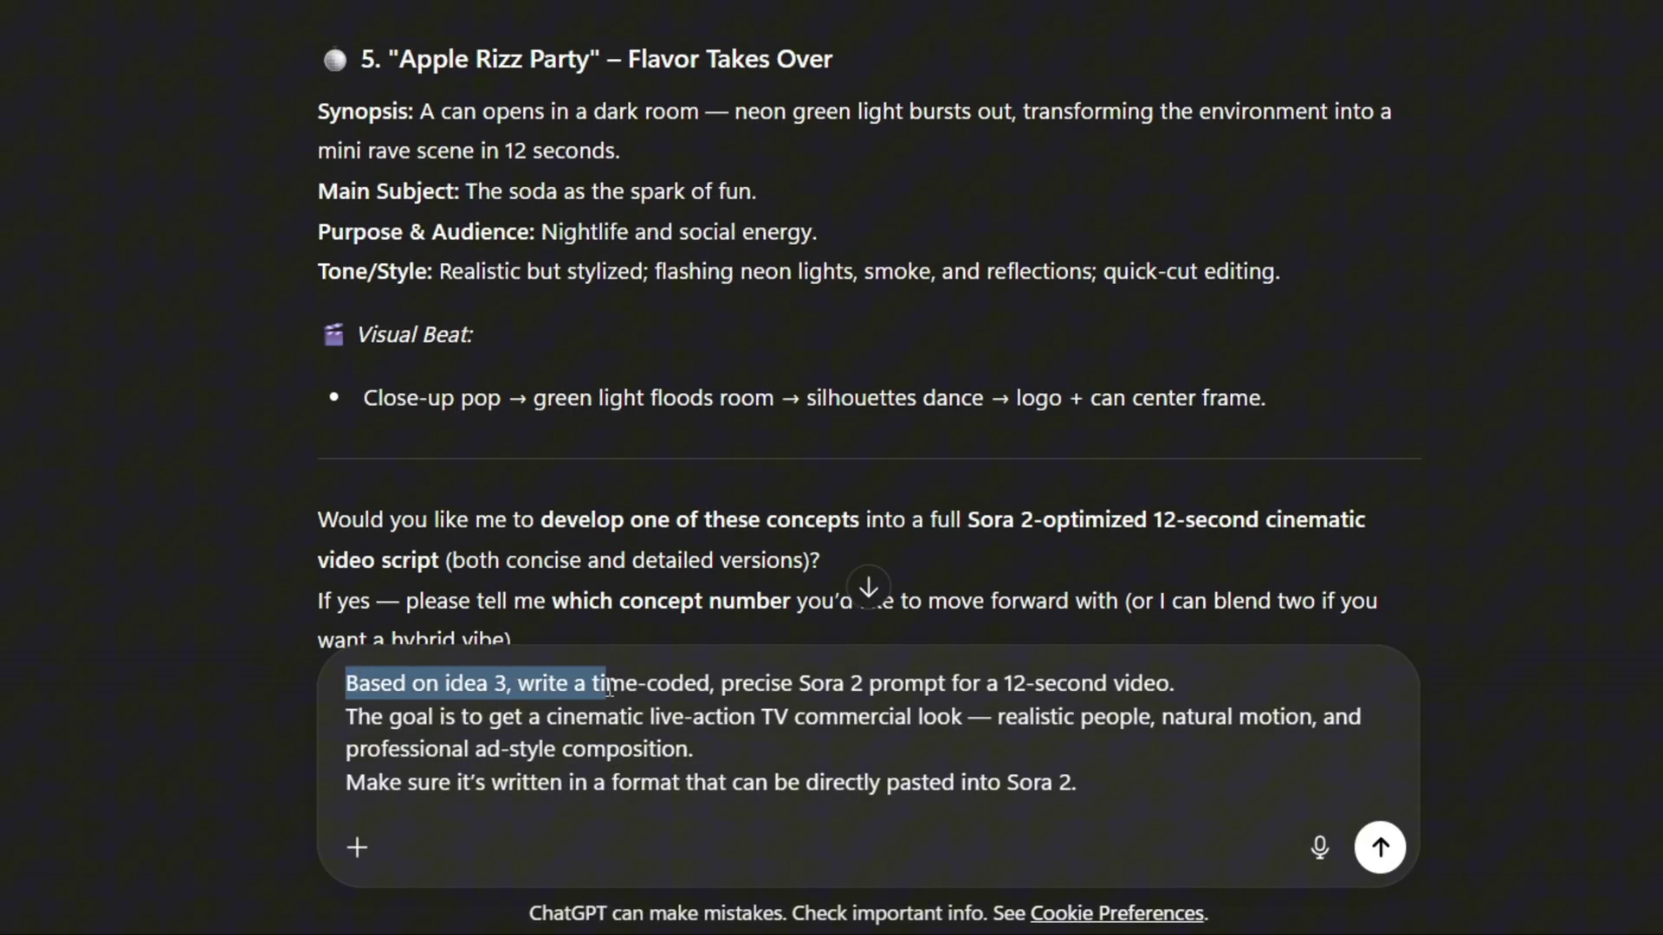
pyautogui.moveTo(609, 688); pyautogui.dragTo(1192, 682)
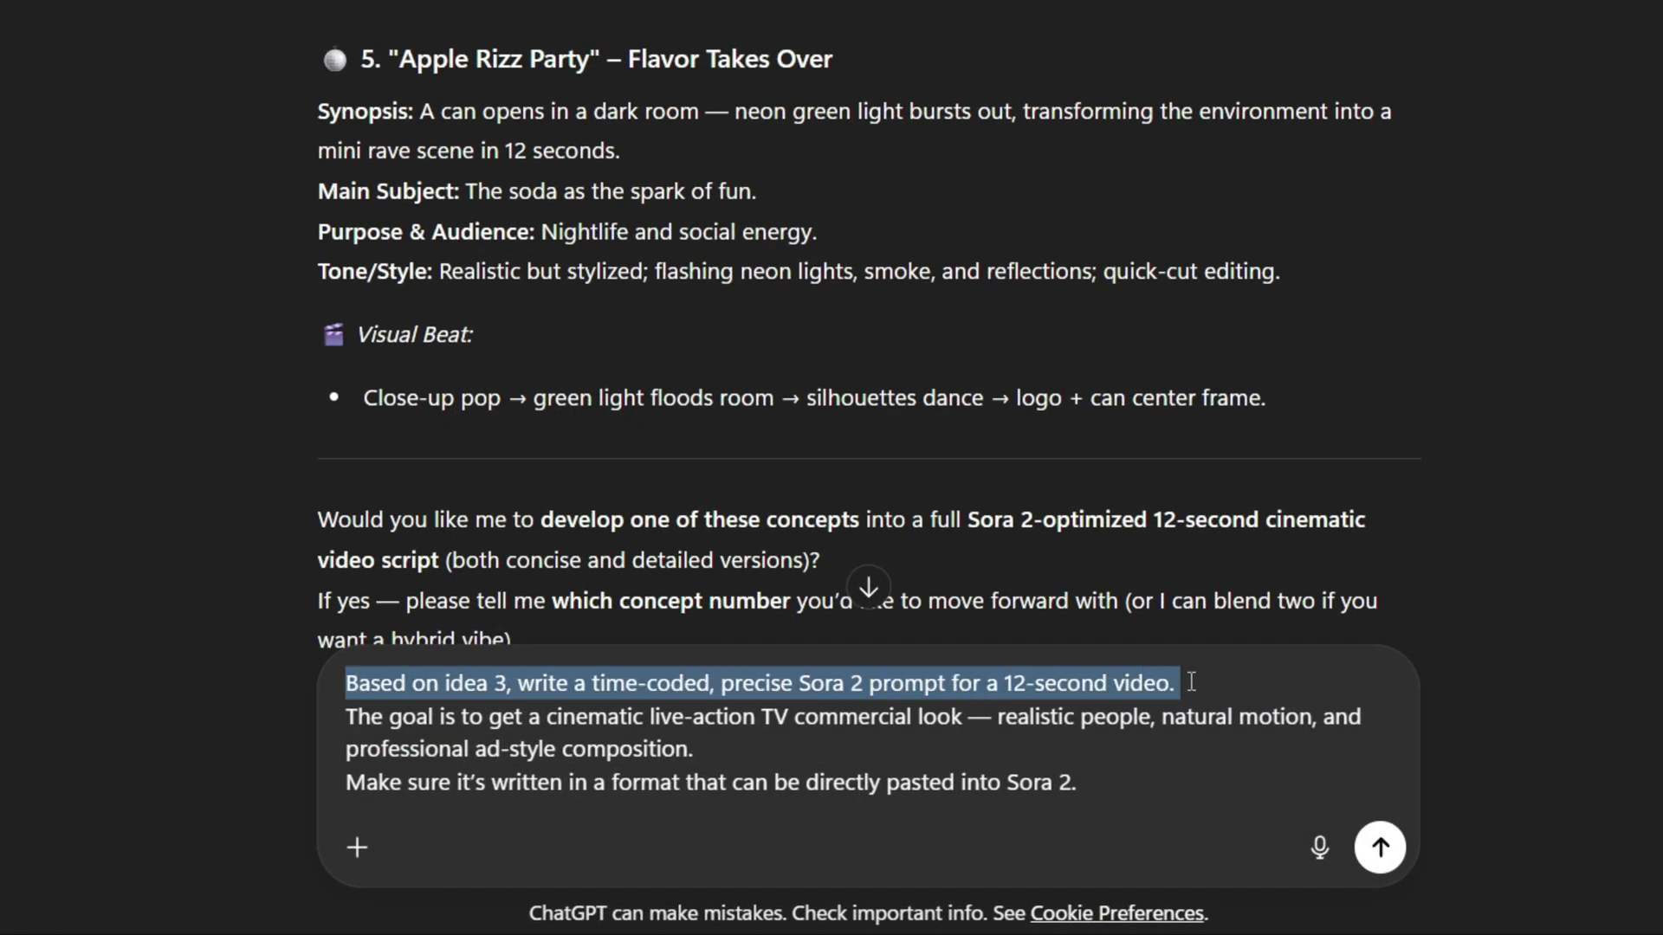
pyautogui.moveTo(351, 718); pyautogui.dragTo(1383, 718)
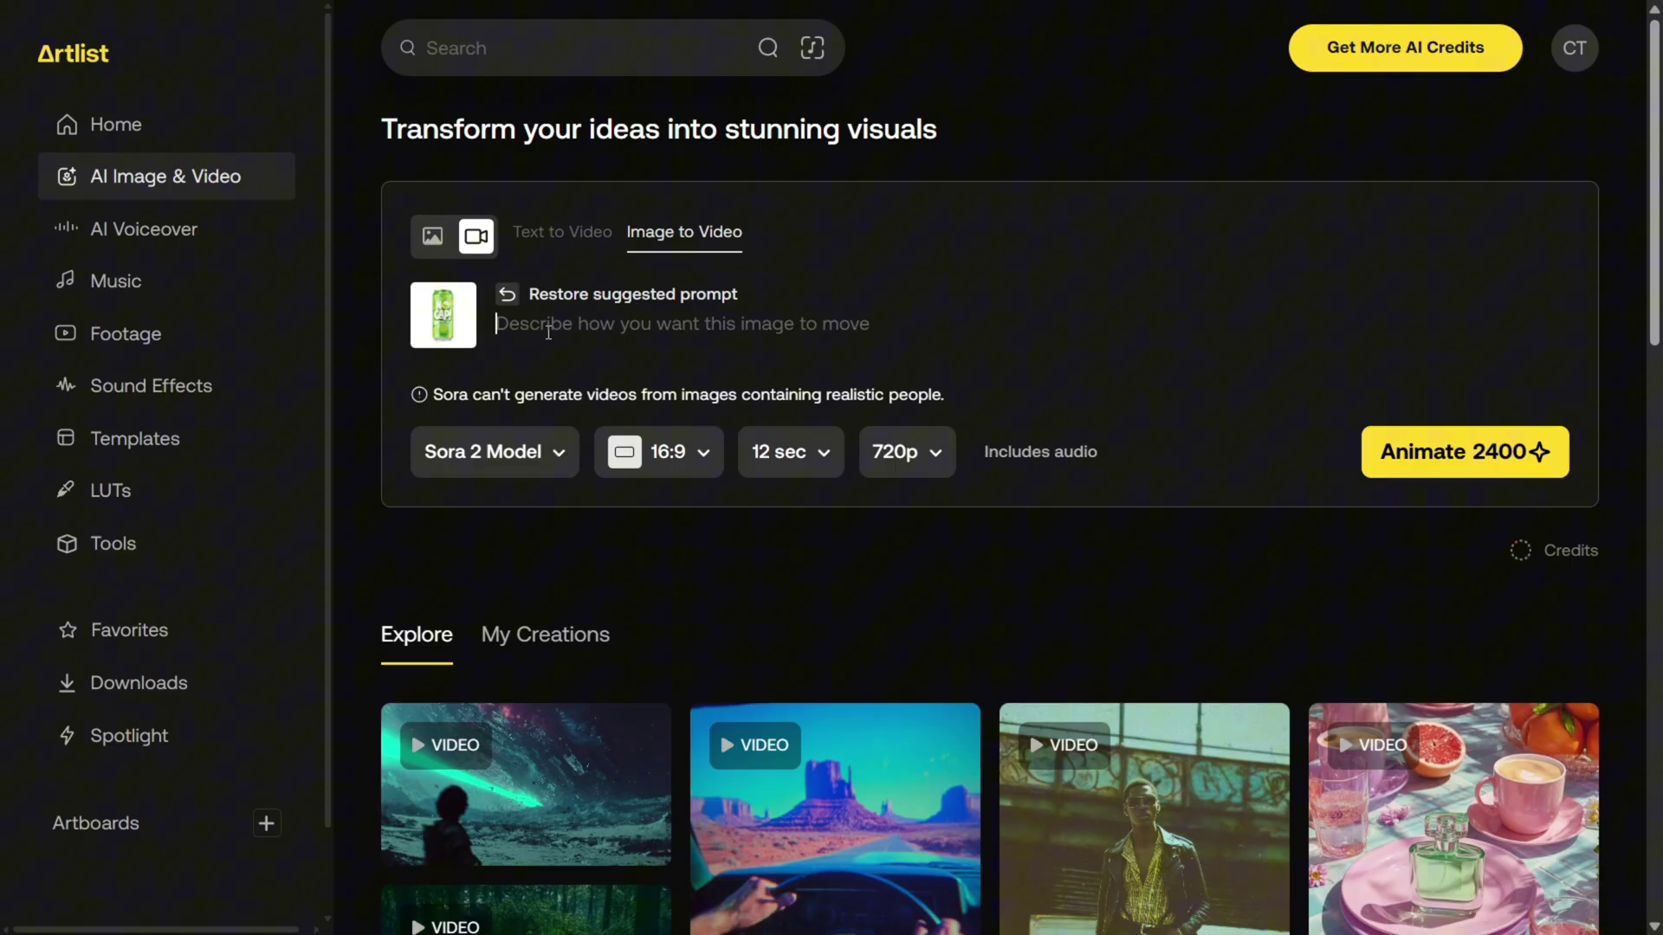
# Step: Paste the ChatGPT-written Sora prompt, keep 16:9 and 12 seconds, and dismiss the low-credits notice
pyautogui.hotkey('ctrl', 'v')
pyautogui.click(681, 459)
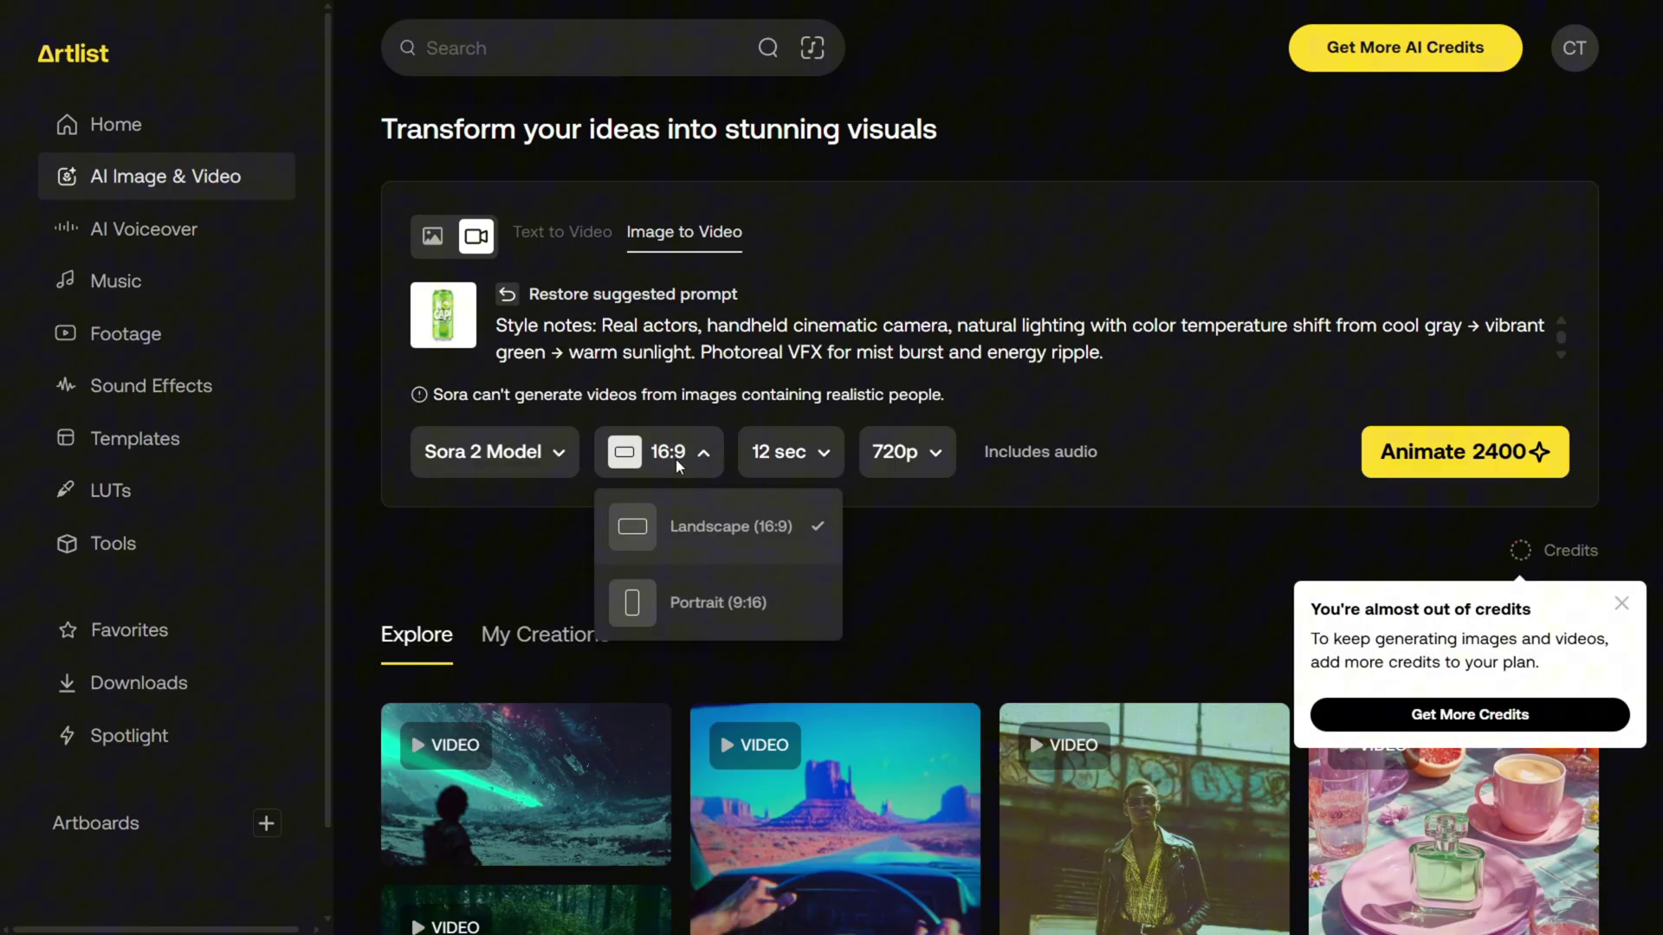
pyautogui.click(686, 457)
pyautogui.click(787, 458)
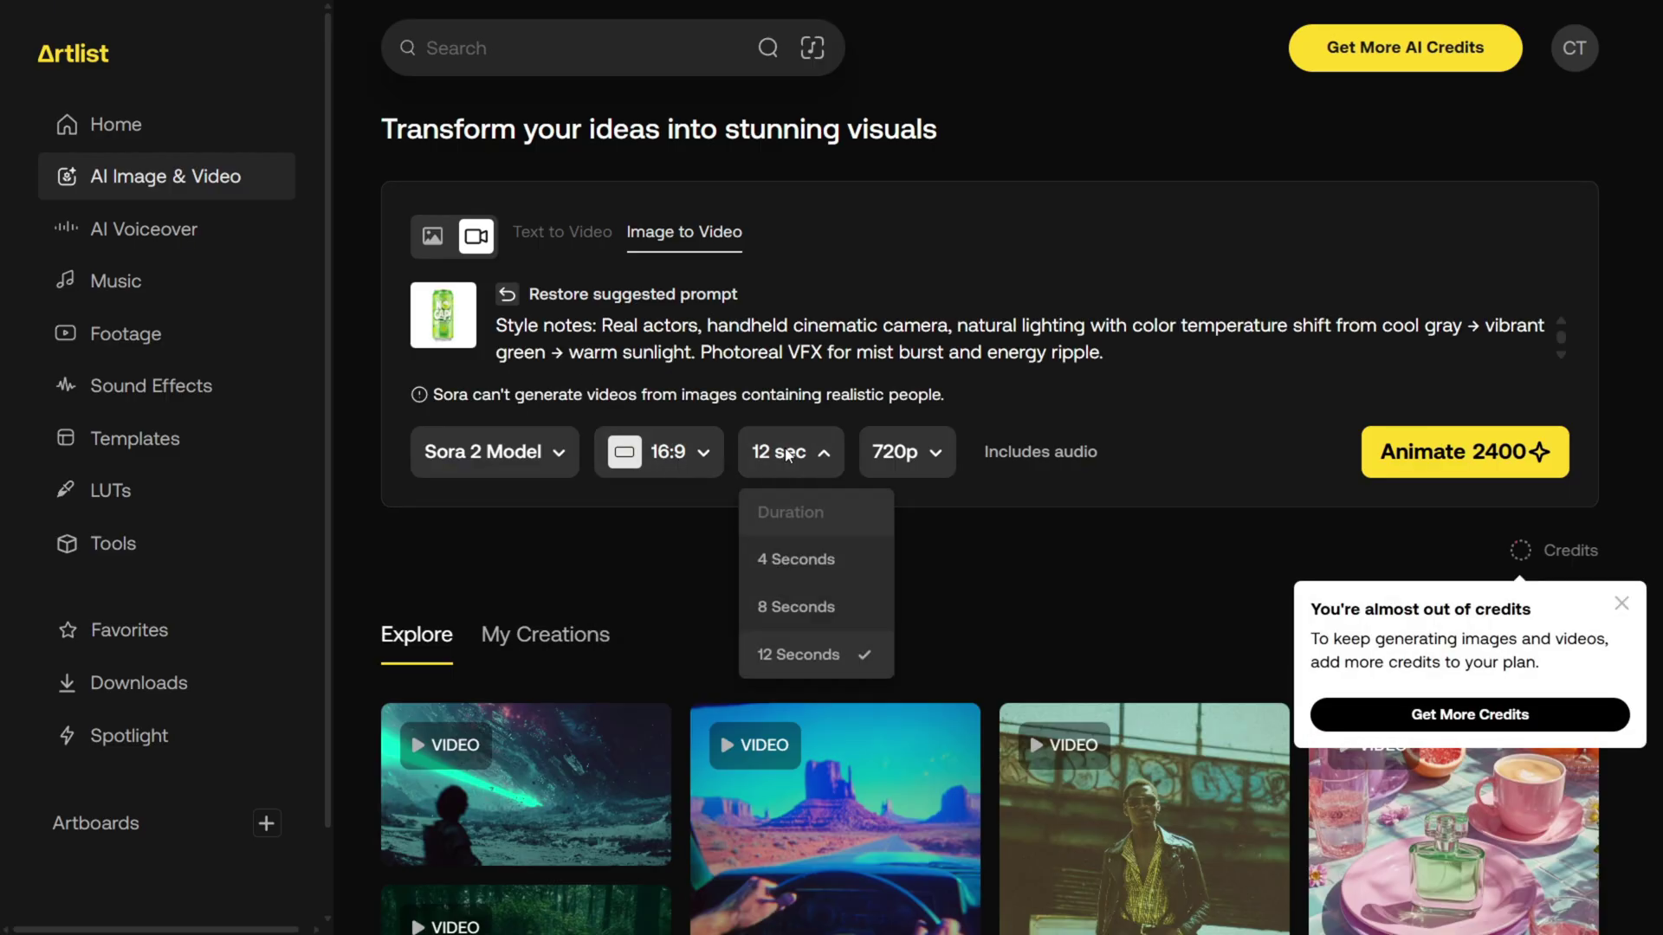
pyautogui.click(822, 666)
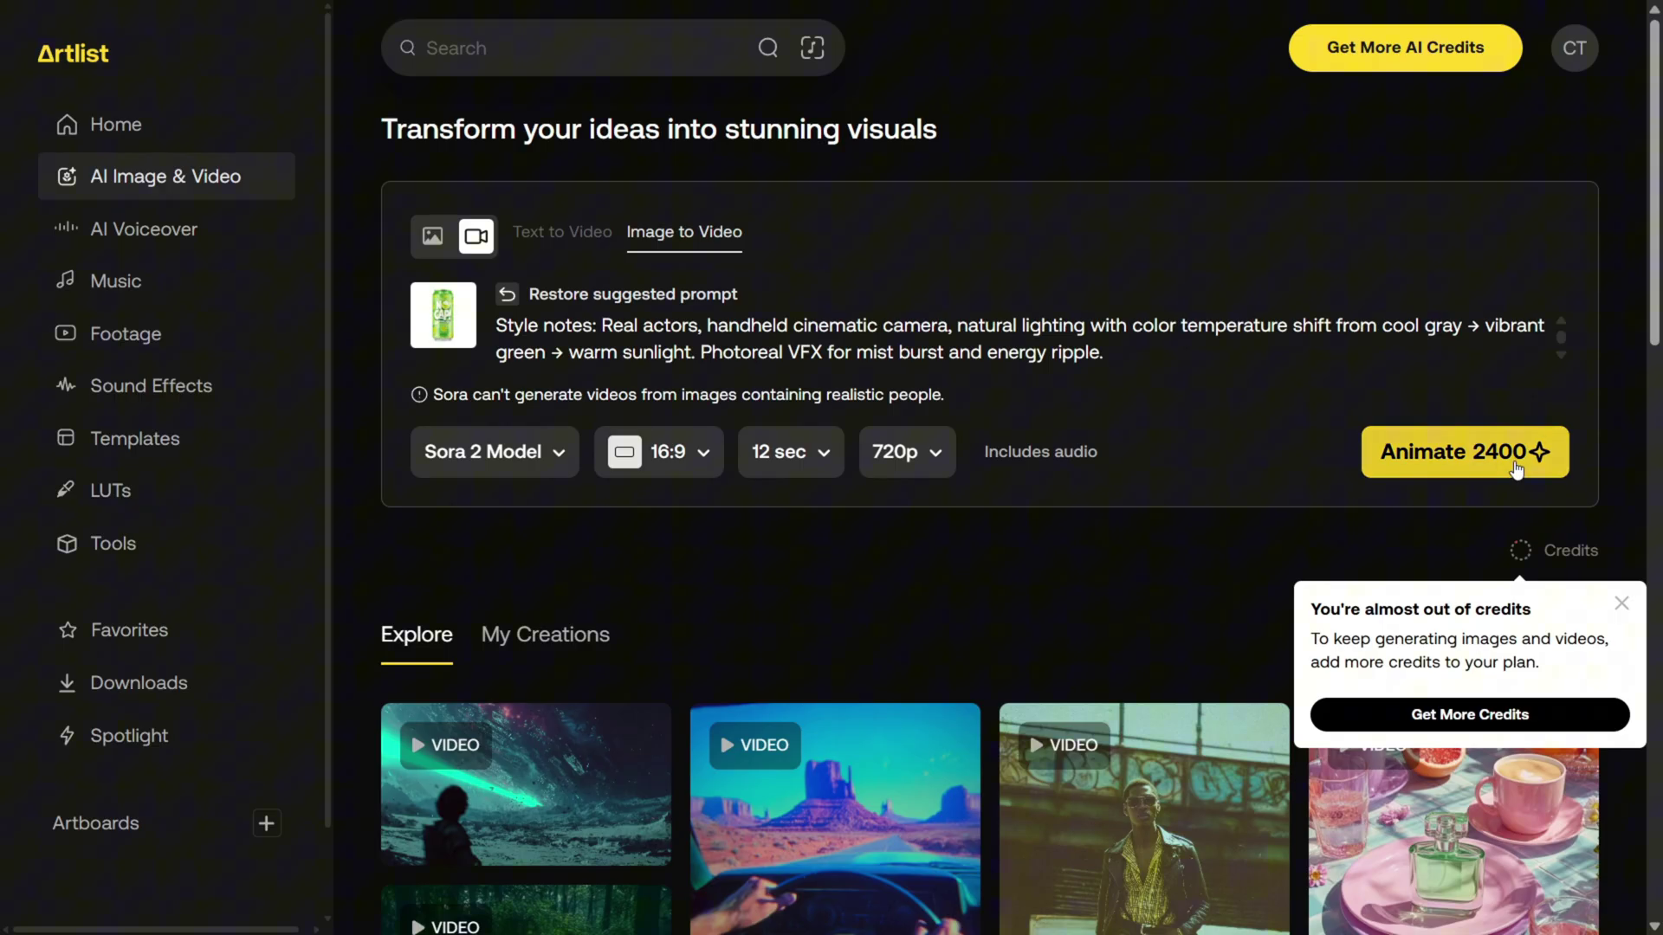
pyautogui.click(1622, 604)
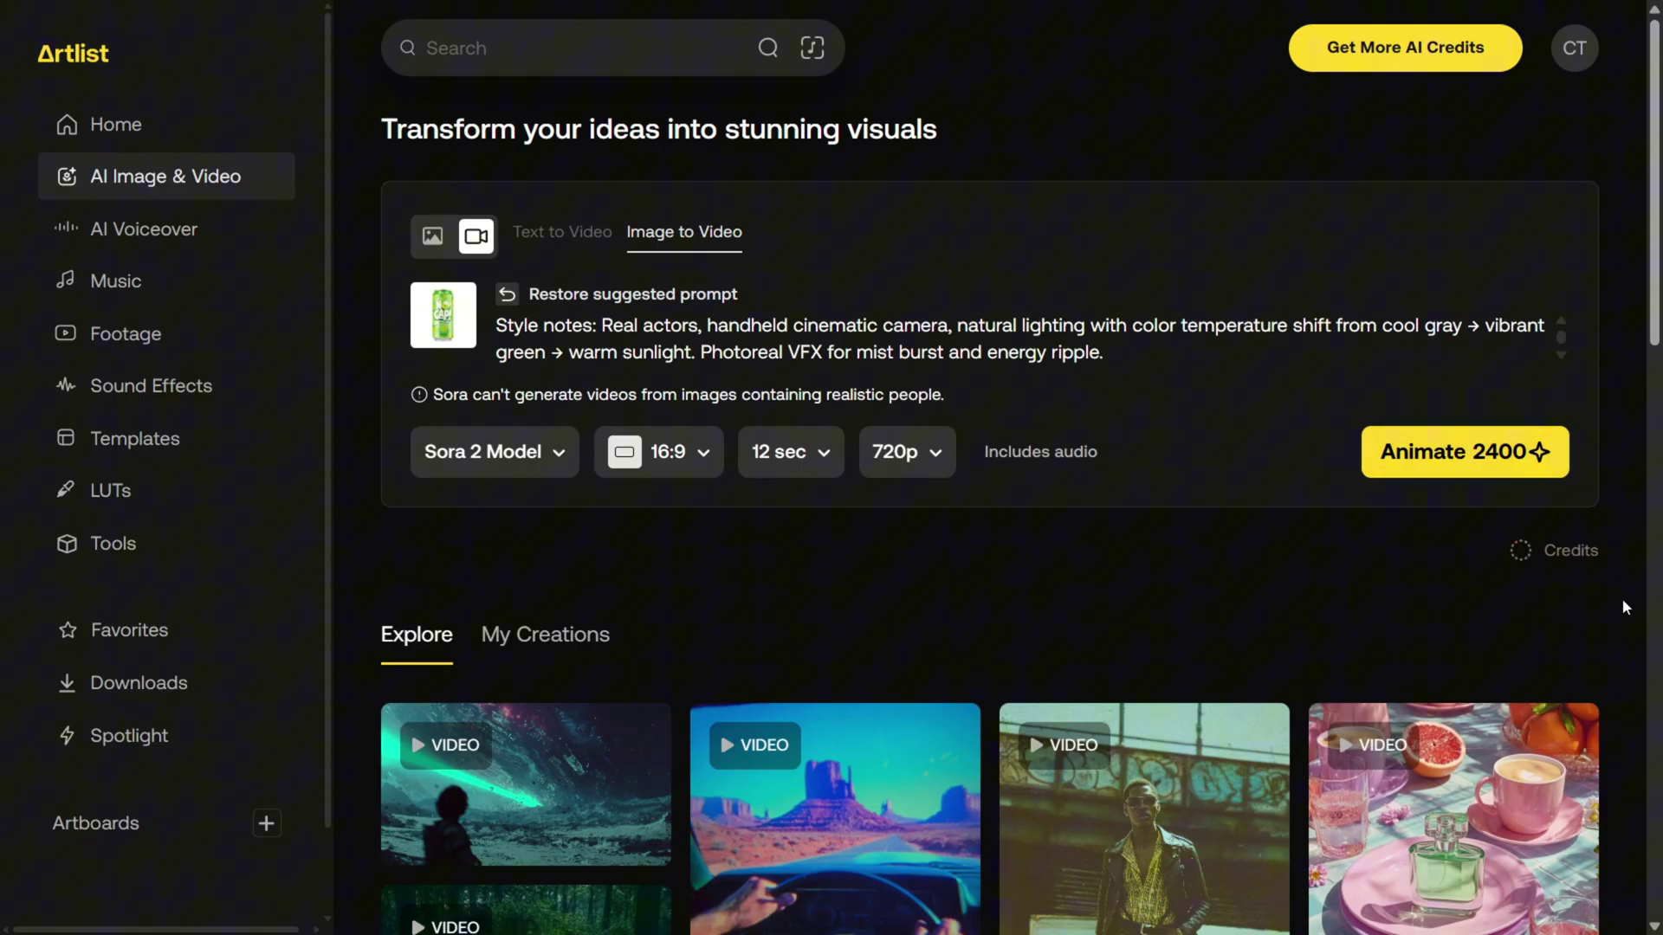